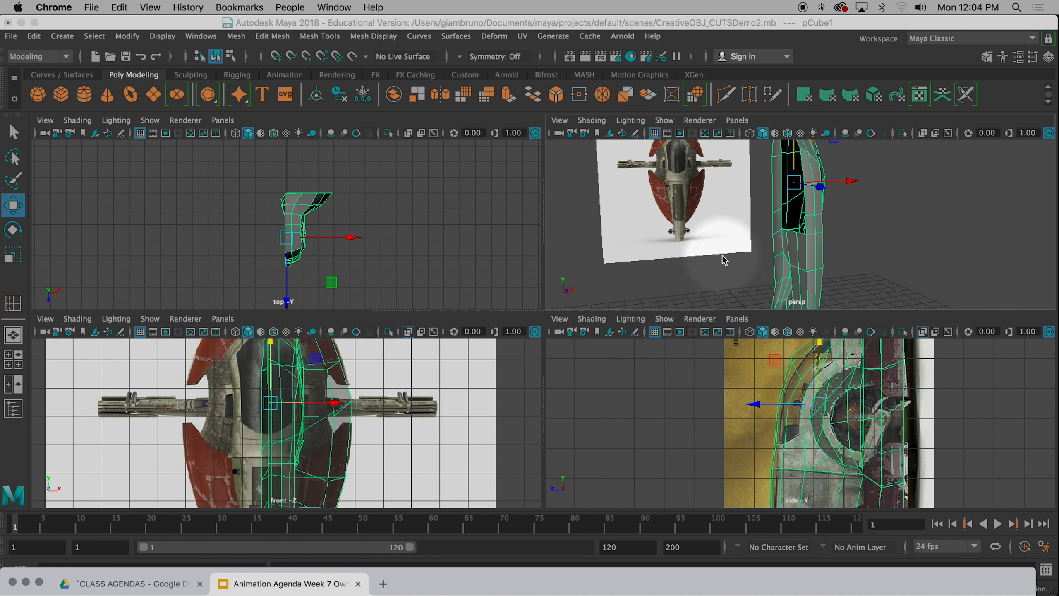
Step: Maximize the perspective view and delete the upper faces of the narrow strip along the half hull's flat center side
scroll(656, 265, up, 3)
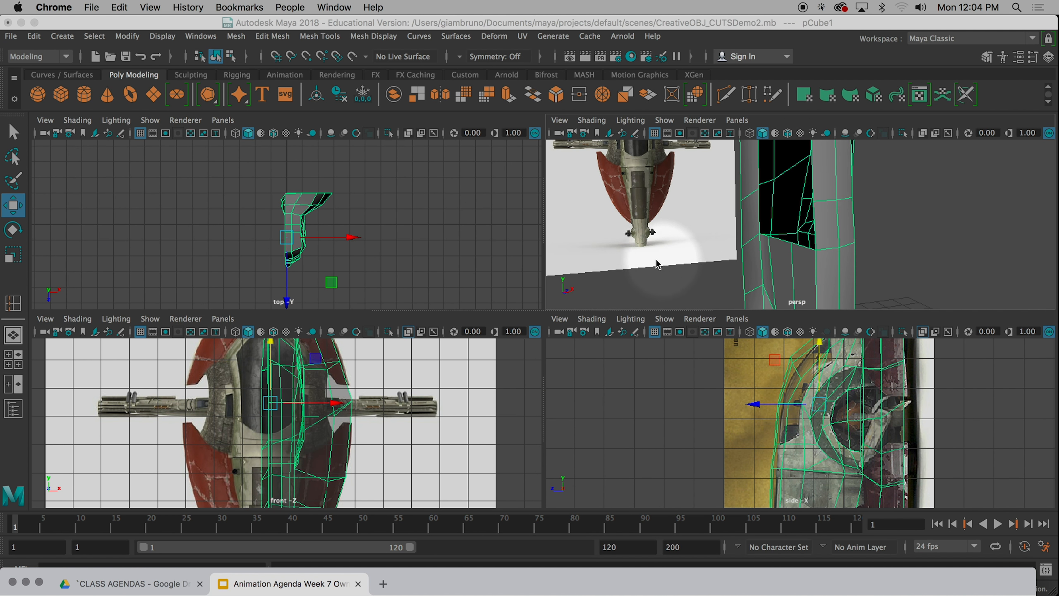
alt+drag(656, 264, 703, 246)
key(space)
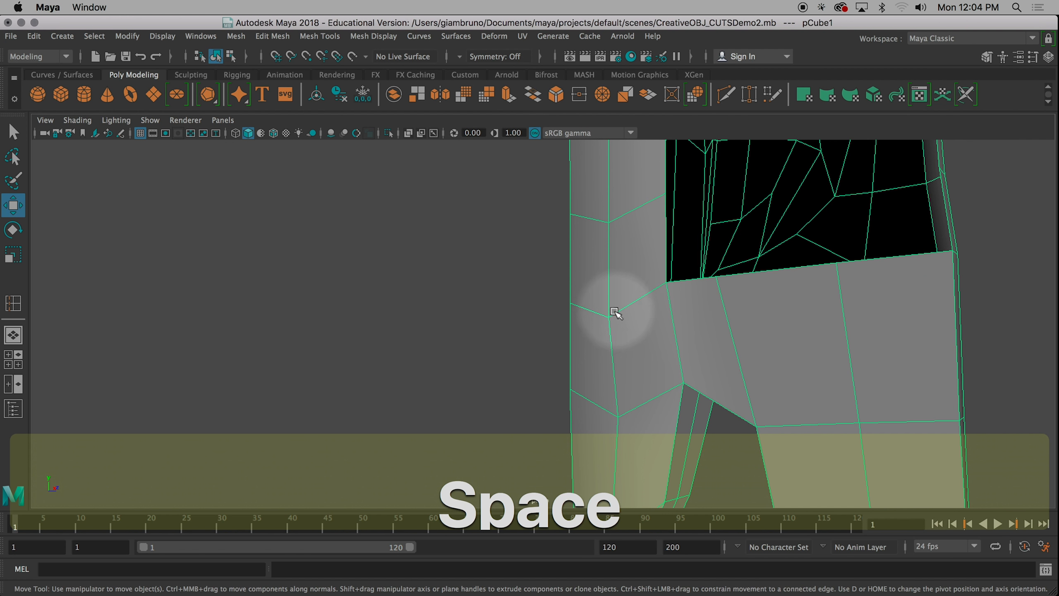
scroll(611, 324, down, 3)
alt+drag(634, 329, 446, 288)
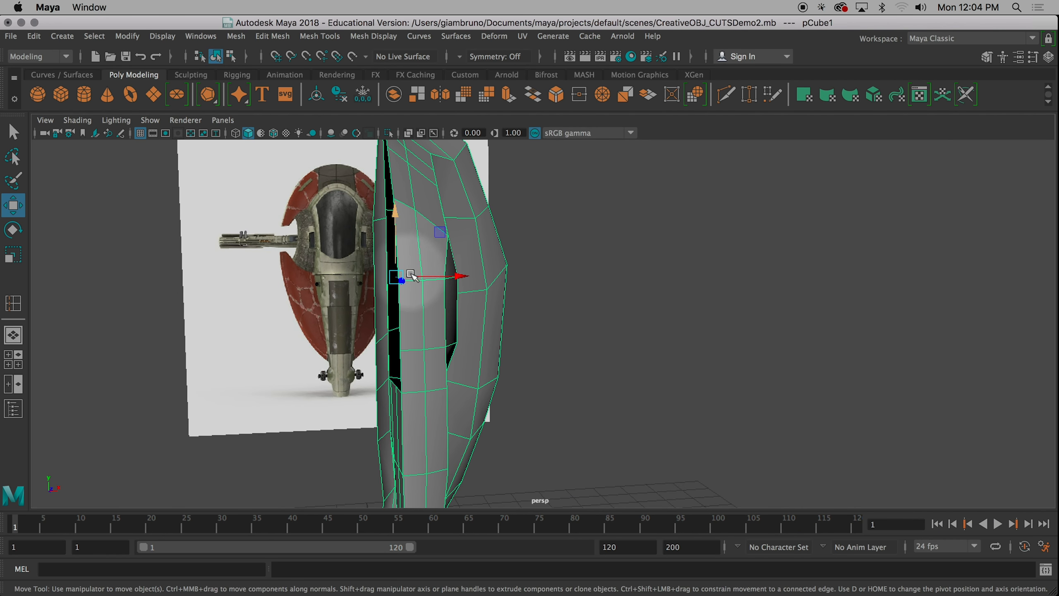
alt+drag(407, 332, 504, 370)
right_drag(479, 288, 476, 234)
click(470, 224)
shift+click(481, 266)
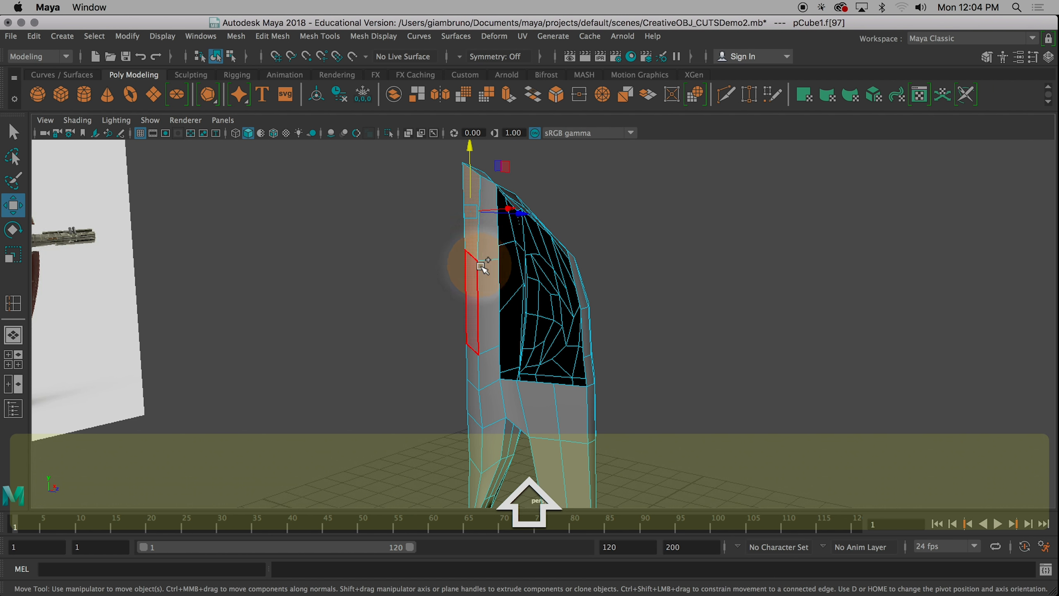
shift+click(484, 280)
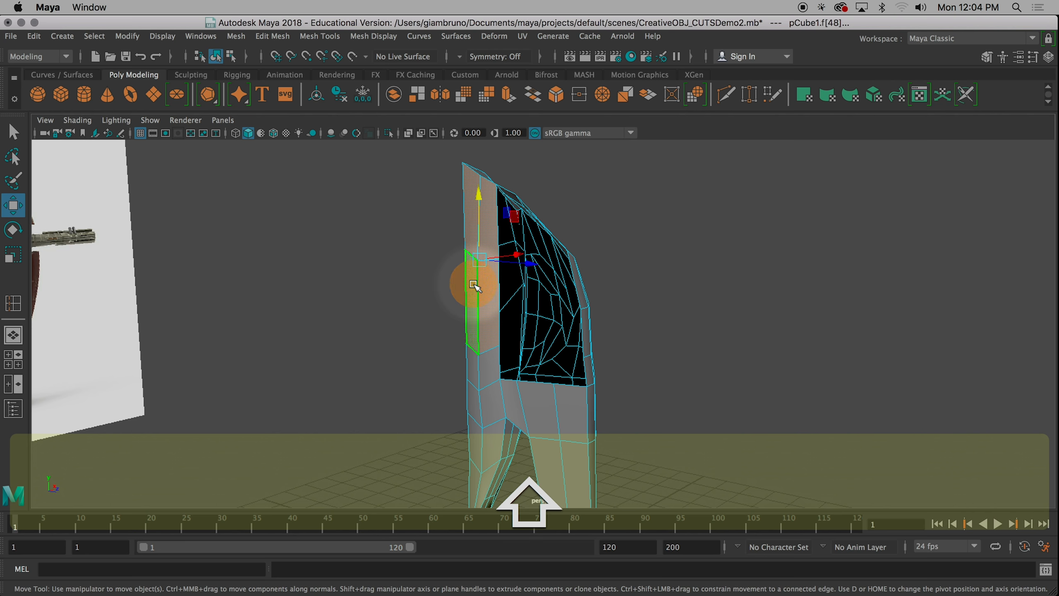
key(BackSpace)
click(479, 367)
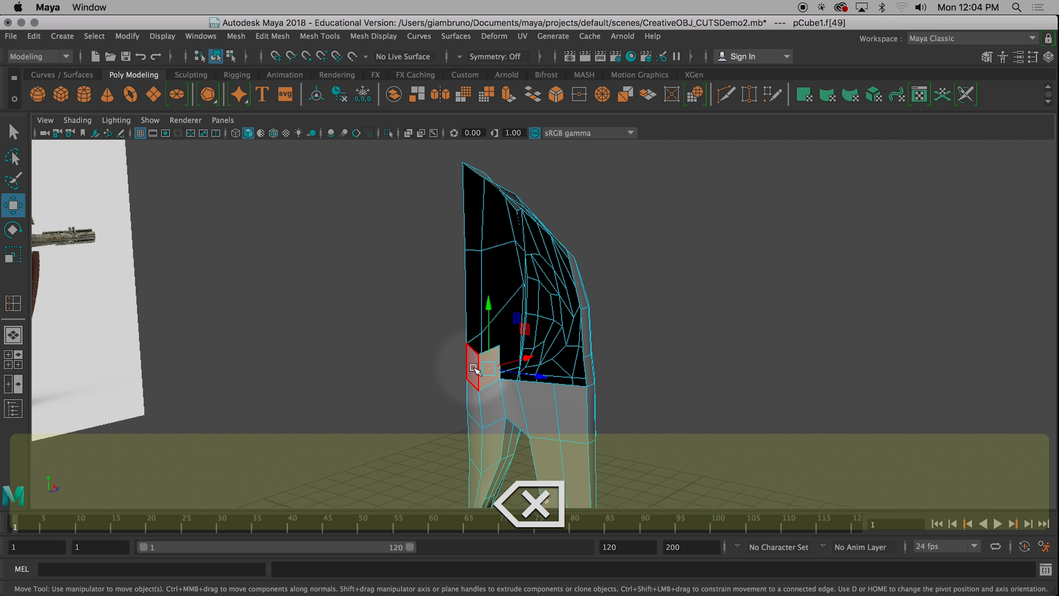
key(BackSpace)
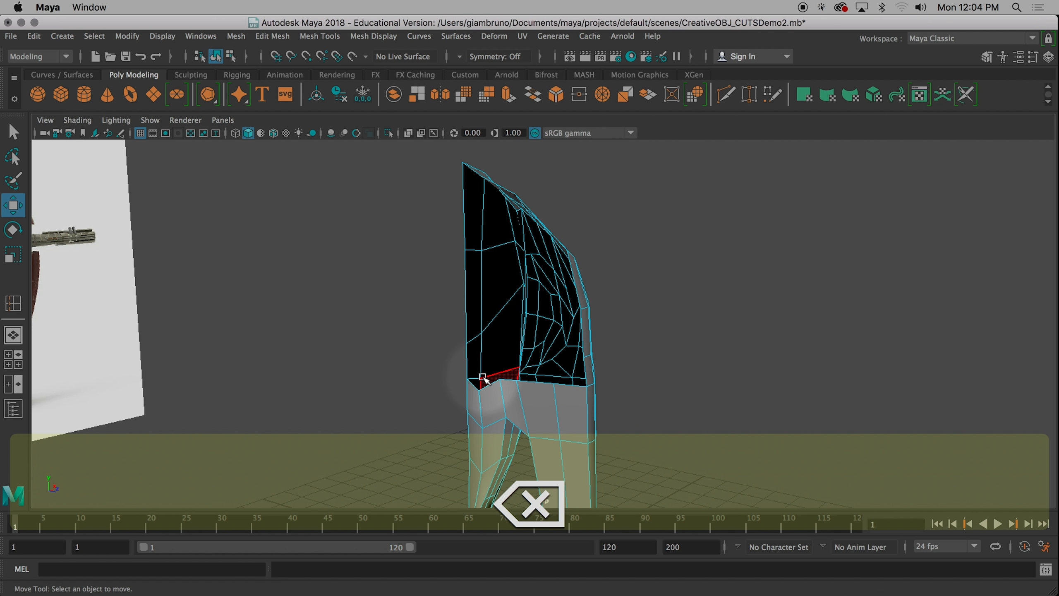
Step: Delete the remaining center-side faces running down the thinner leg of the half hull
alt+drag(508, 386, 473, 249)
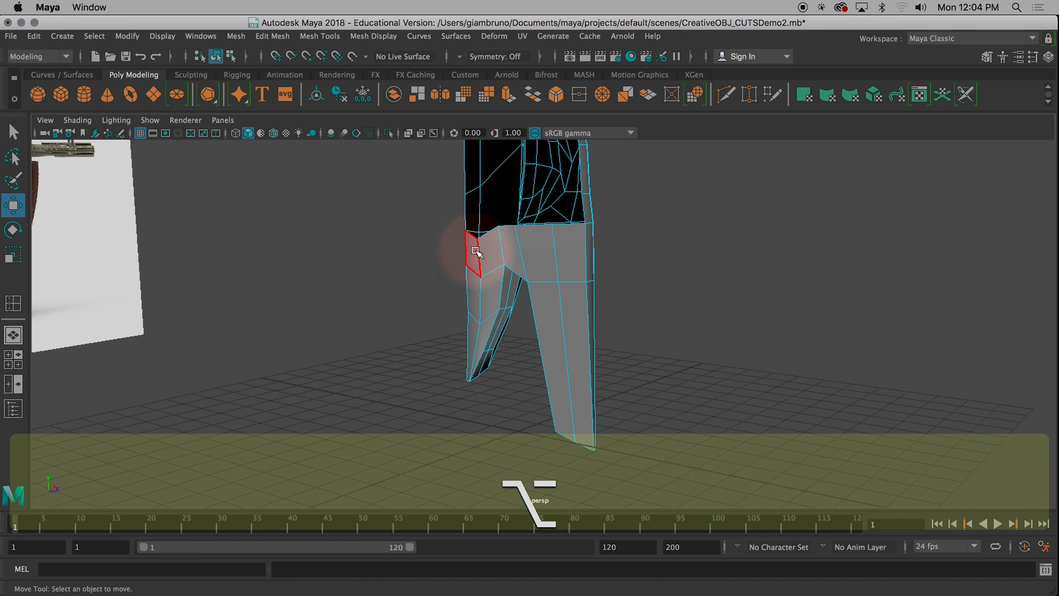
click(472, 250)
key(q)
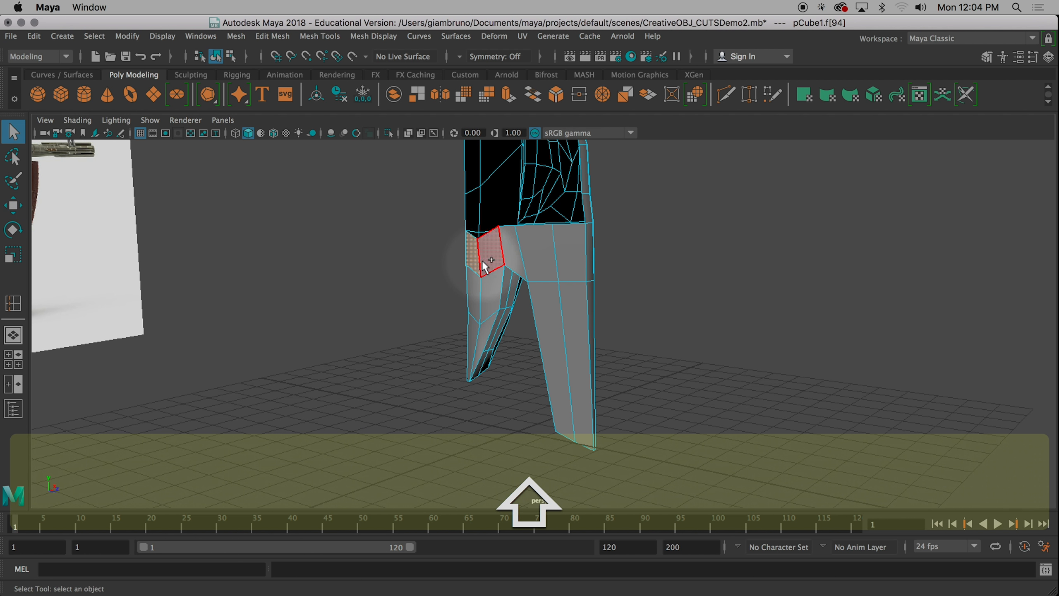
shift+click(485, 262)
shift+click(475, 309)
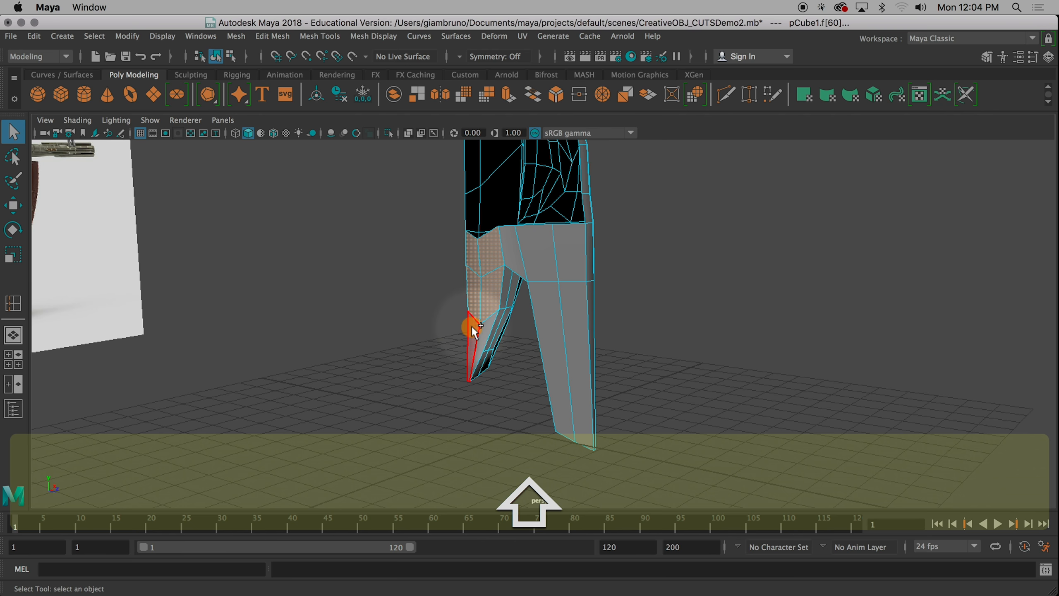
key(BackSpace)
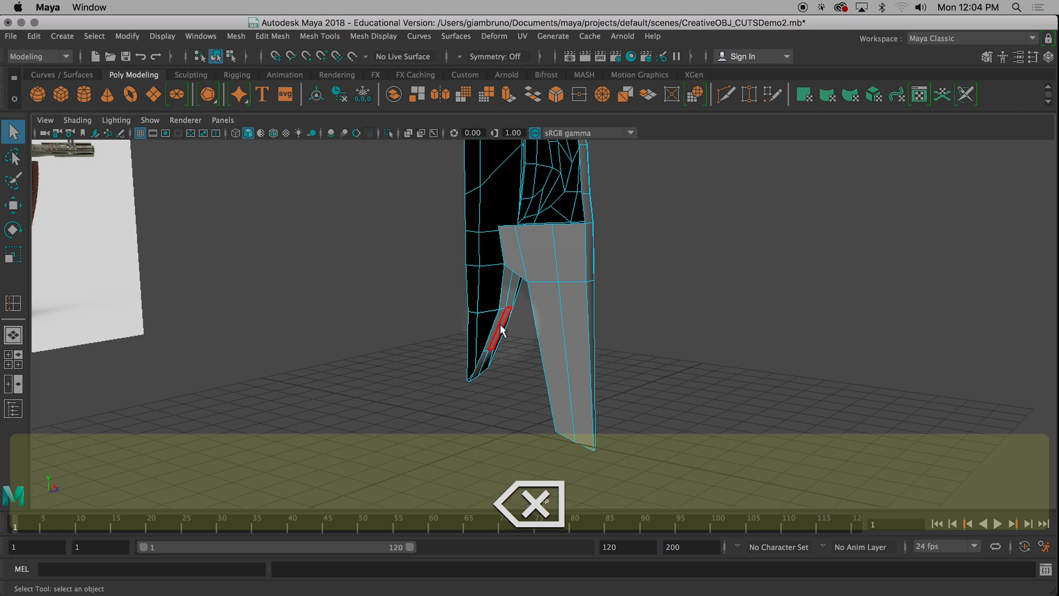
Step: Try extruding one lower face beside the open edge outward by 0.882
alt+drag(455, 308, 596, 312)
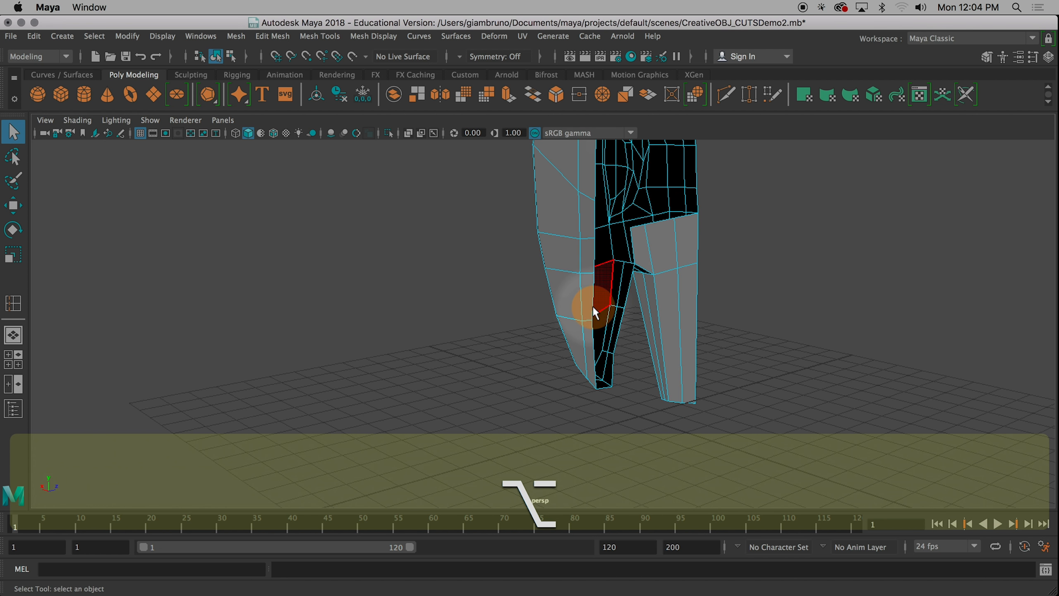
key(super)
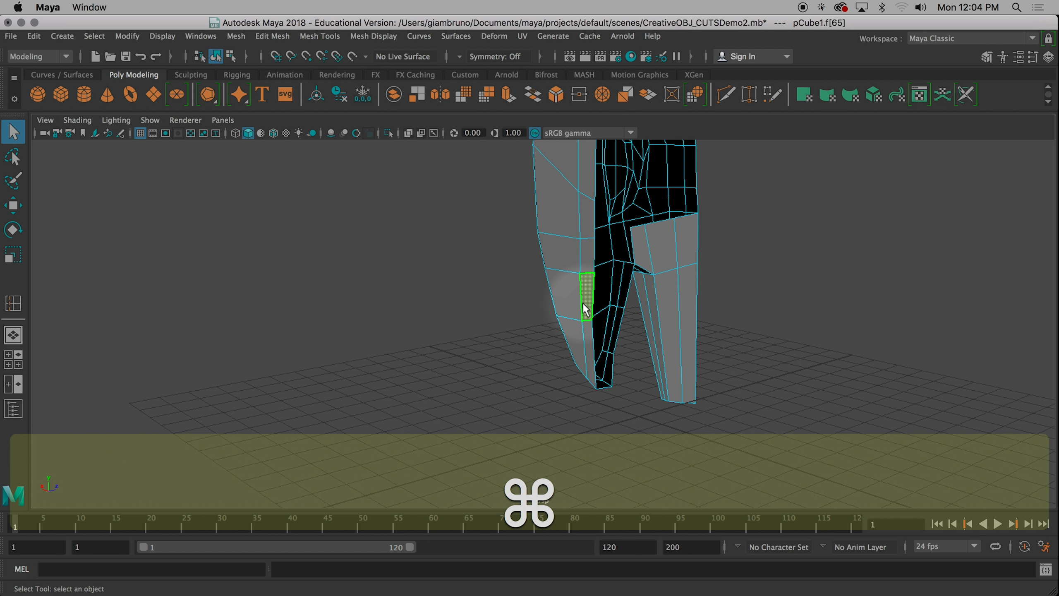
key(super+e)
alt+drag(582, 302, 510, 320)
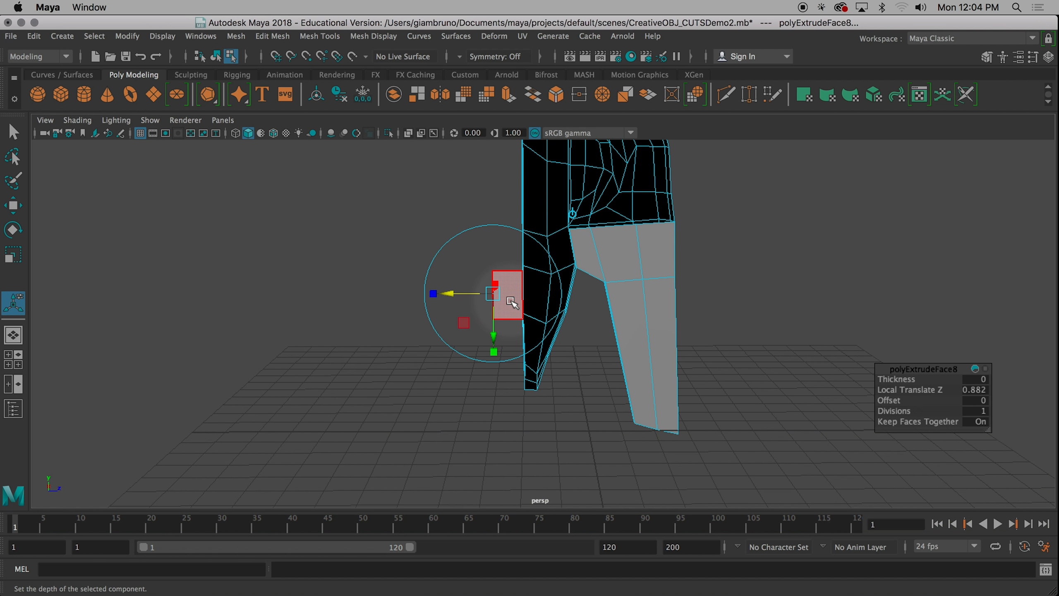
key(super+z)
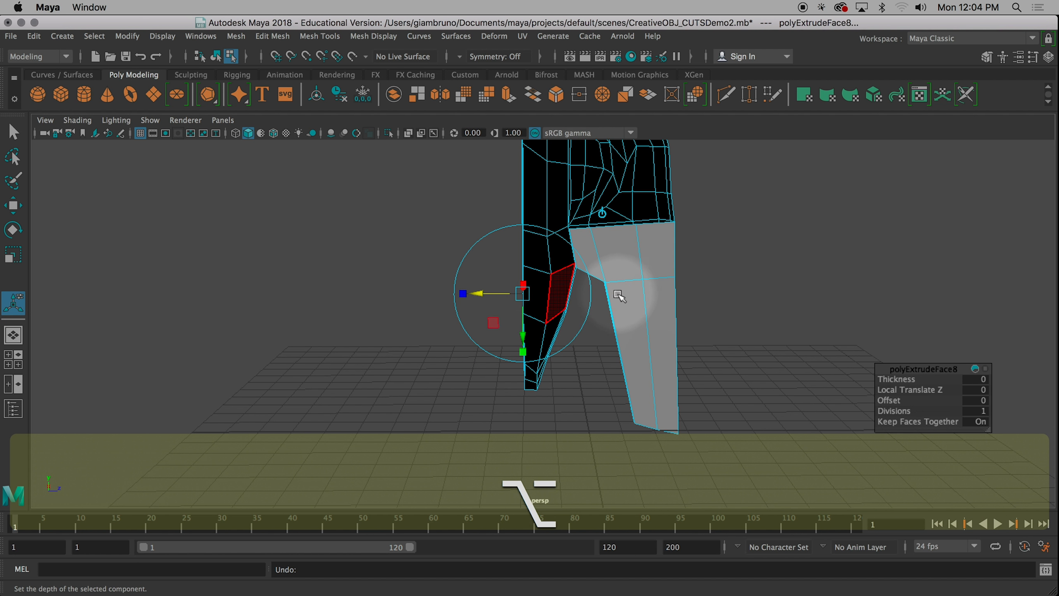
key(super+z)
Step: Delete the remaining center-side faces on the wider leg and the section above it
alt+drag(641, 293, 599, 269)
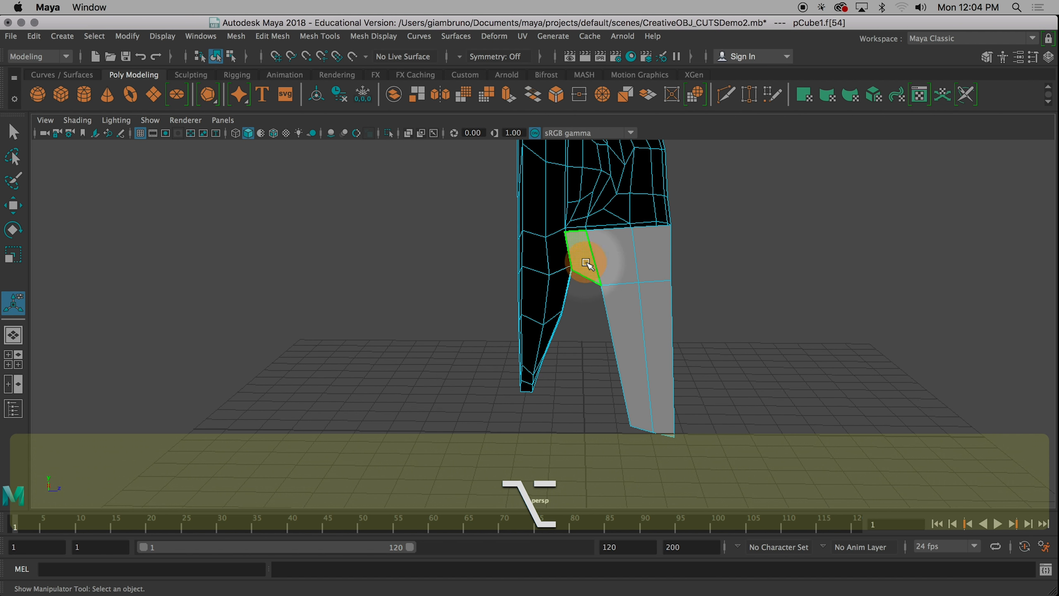
shift+click(653, 256)
shift+click(631, 308)
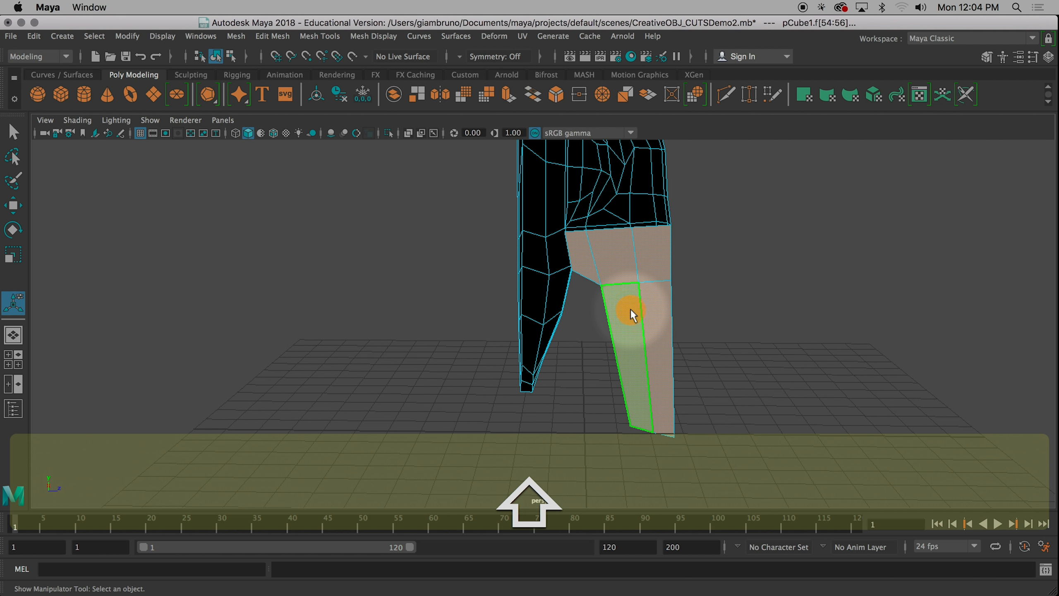
key(BackSpace)
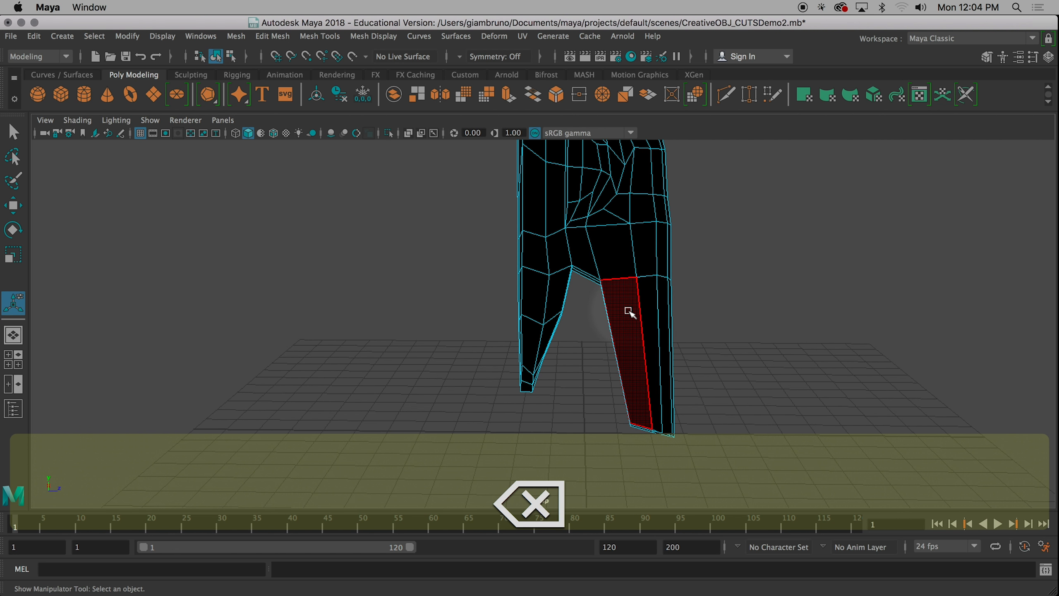
Step: Examine the half hull's wing faces in the perspective and four-view layouts against the reference images
scroll(619, 308, down, 3)
scroll(608, 308, down, 5)
alt+drag(607, 308, 378, 310)
scroll(566, 325, up, 5)
alt+drag(510, 188, 580, 306)
key(space)
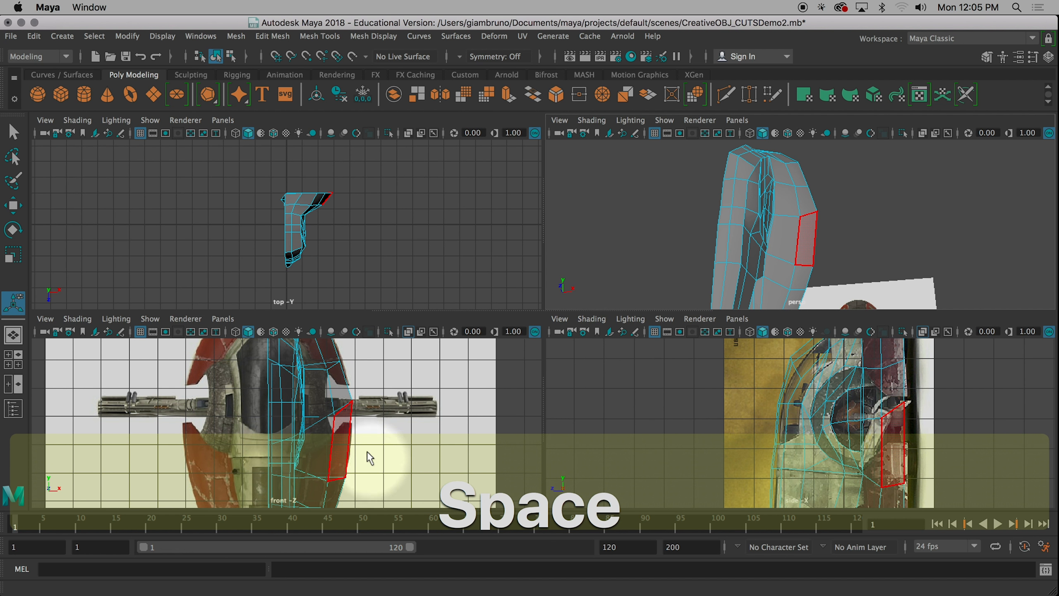
scroll(379, 451, up, 5)
click(367, 392)
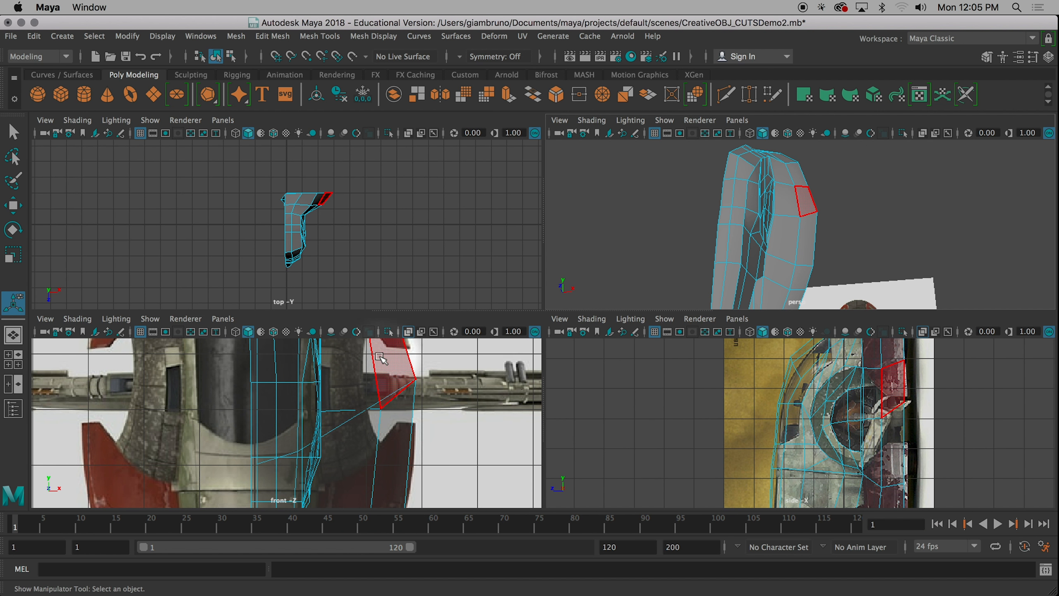
click(691, 269)
alt+drag(736, 261, 771, 254)
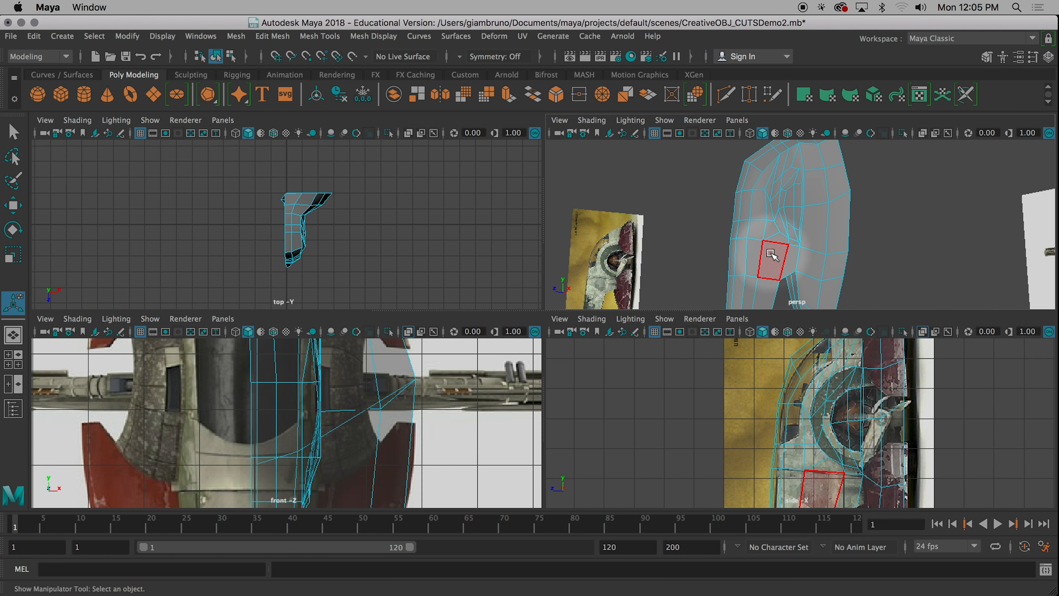
alt+drag(751, 254, 844, 256)
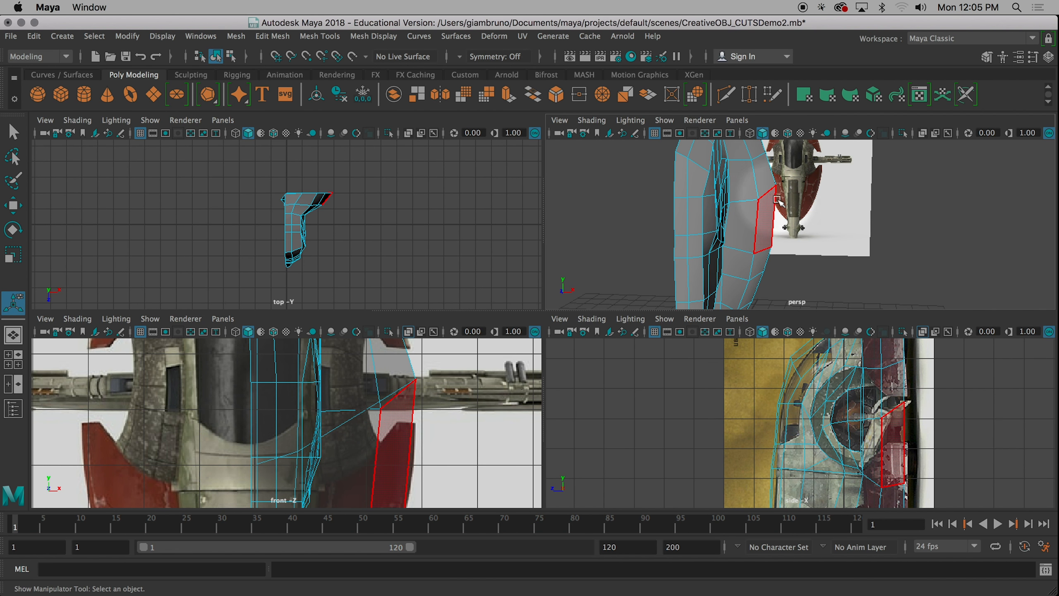
alt+drag(801, 205, 783, 231)
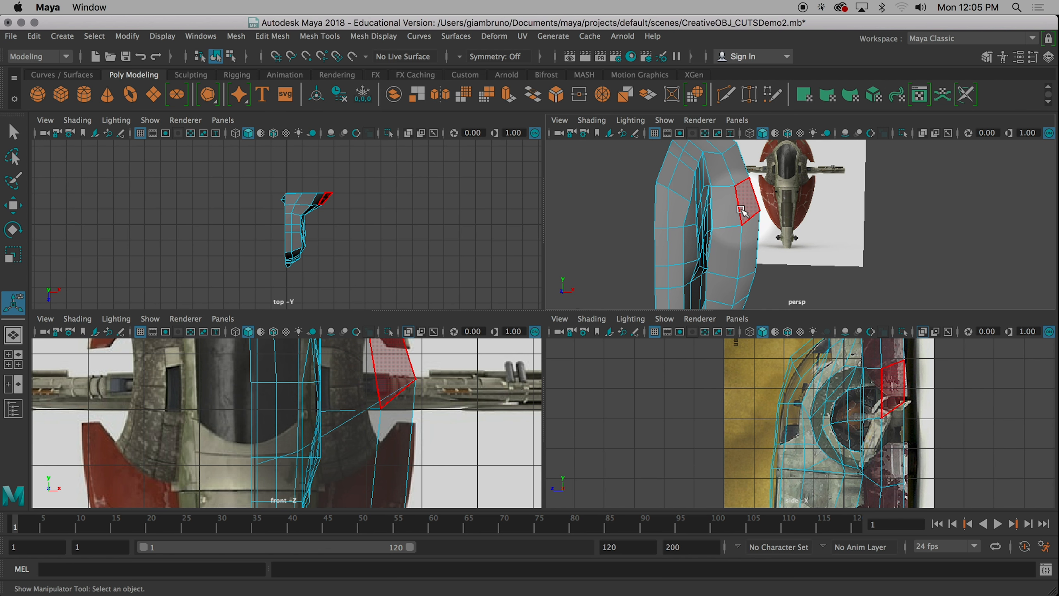
Step: Select the wing faces above and below the gap beside the side cannon in the front view
alt+middle_drag(442, 396, 388, 414)
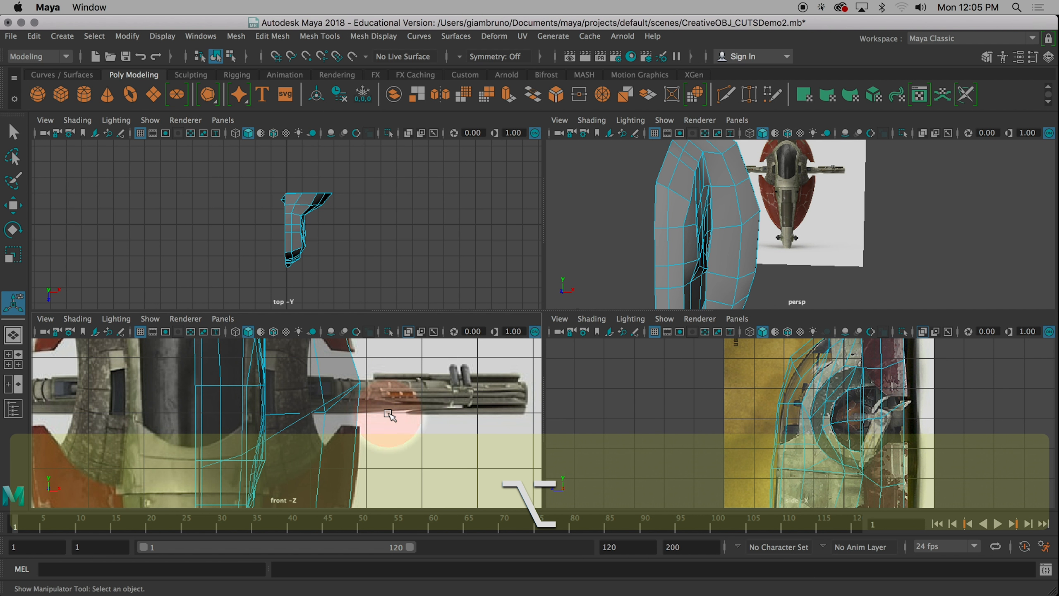
scroll(379, 414, down, 3)
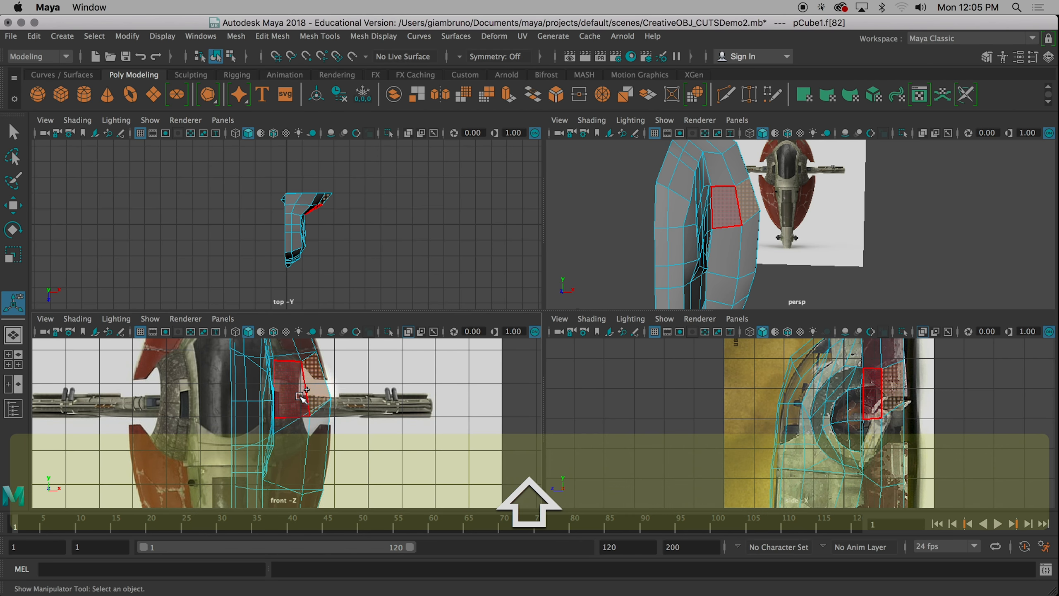
shift+click(319, 424)
shift+double_click(284, 438)
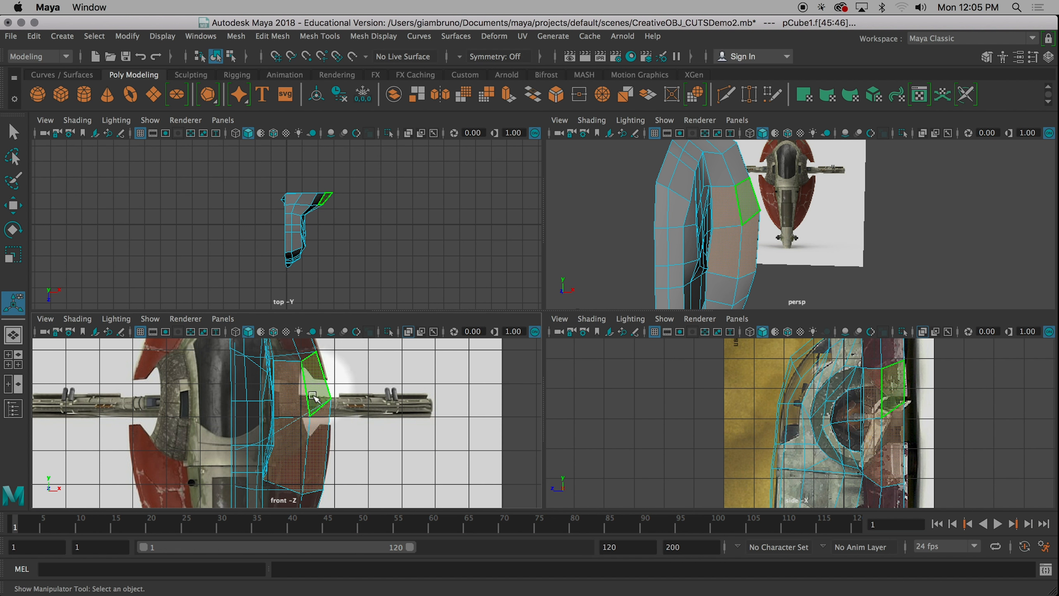
click(805, 260)
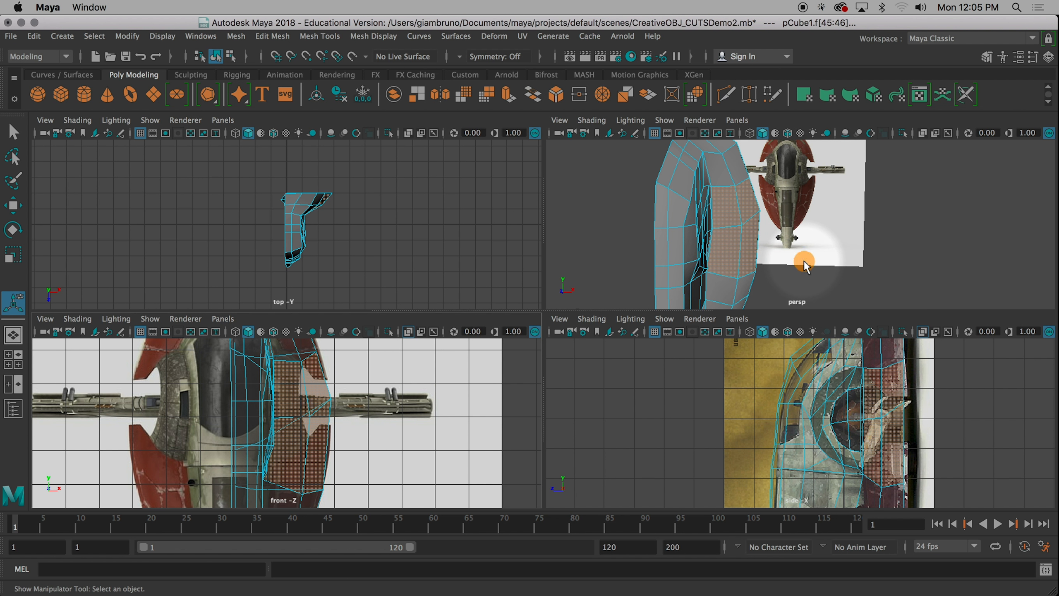
click(749, 203)
Step: Try deleting the two adjacent wing faces beside the side cannon
right_click(730, 201)
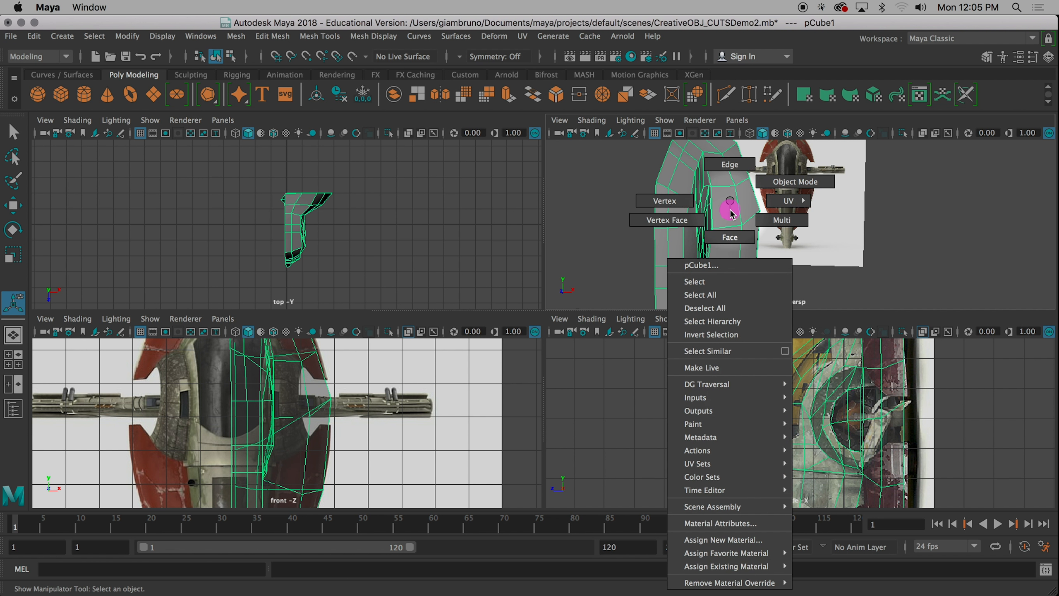
click(730, 236)
click(749, 205)
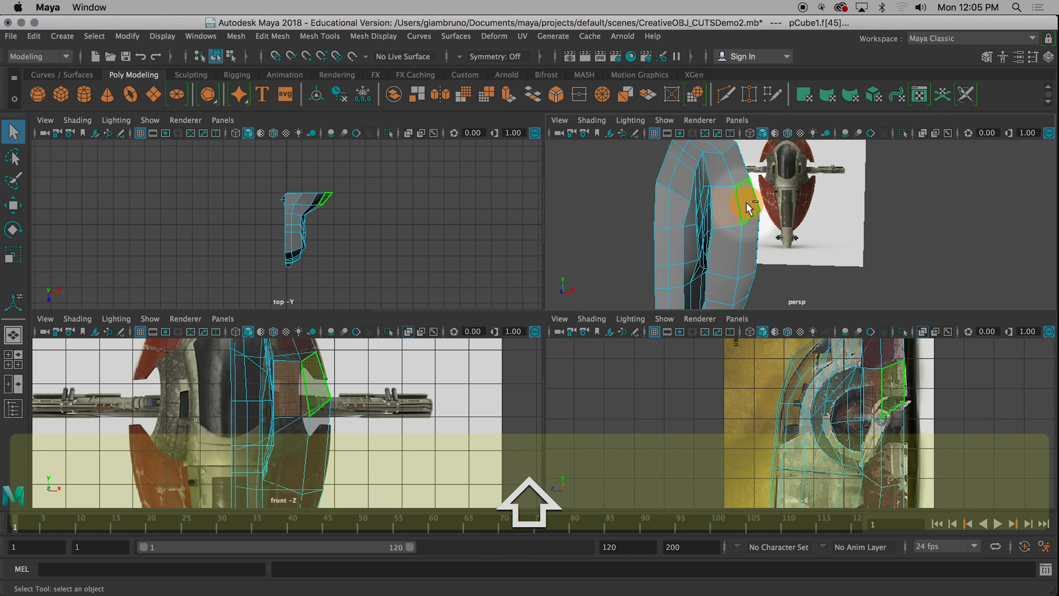
click(350, 435)
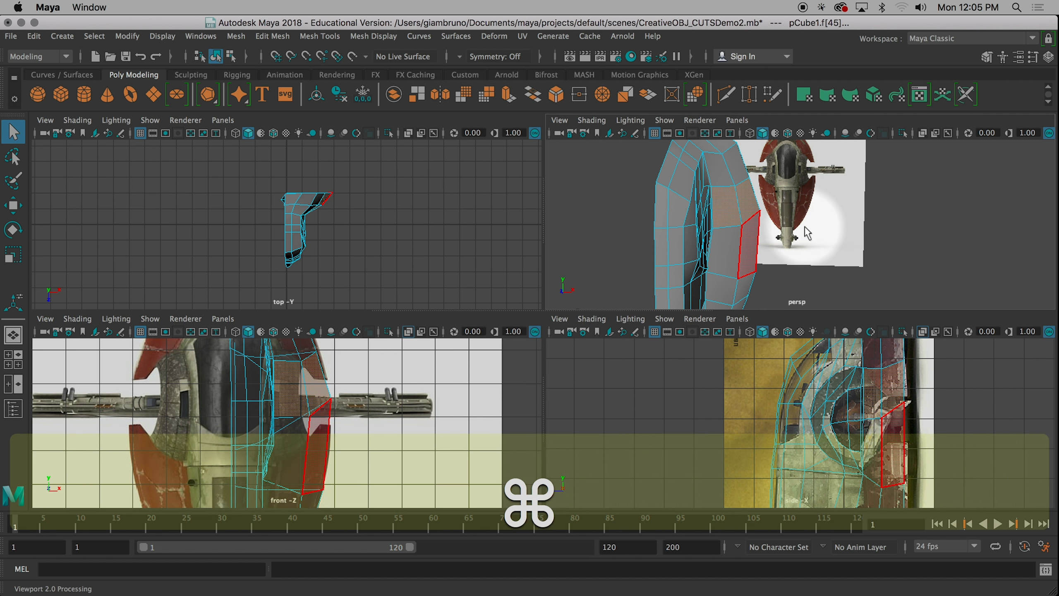
alt+drag(792, 225, 899, 244)
click(863, 202)
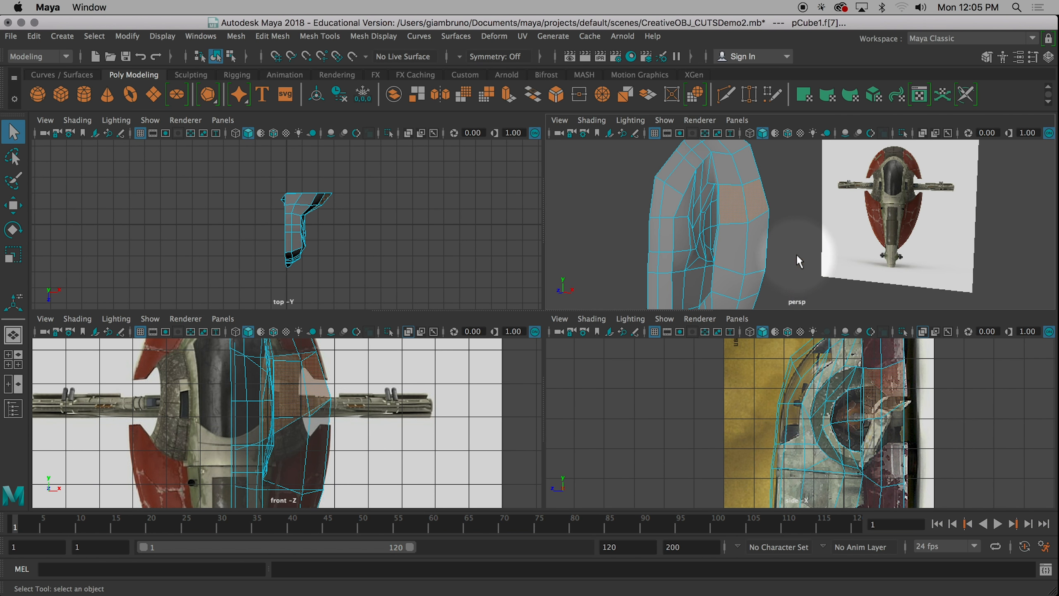
key(BackSpace)
scroll(797, 253, up, 5)
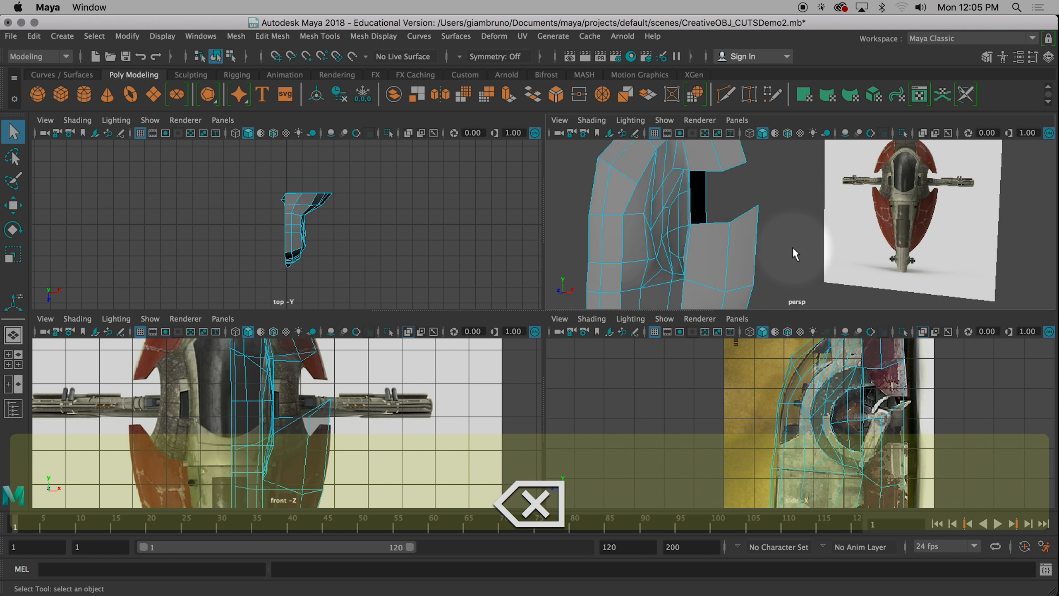
key(space)
alt+drag(755, 269, 781, 277)
key(super+z)
scroll(670, 293, down, 2)
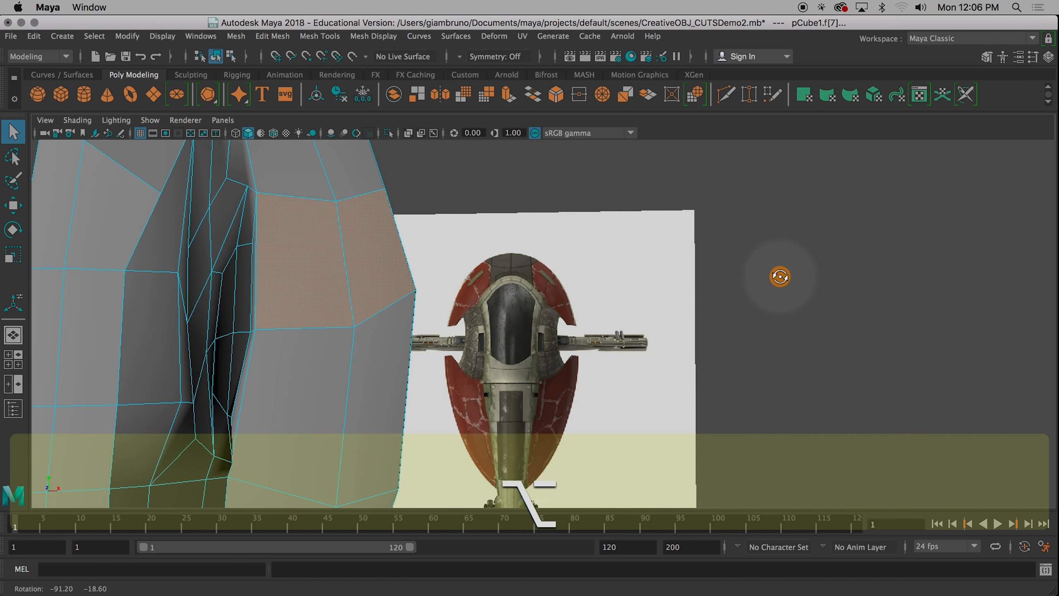
Step: Return to object mode and select the whole half hull
scroll(691, 346, down, 6)
alt+drag(622, 343, 498, 344)
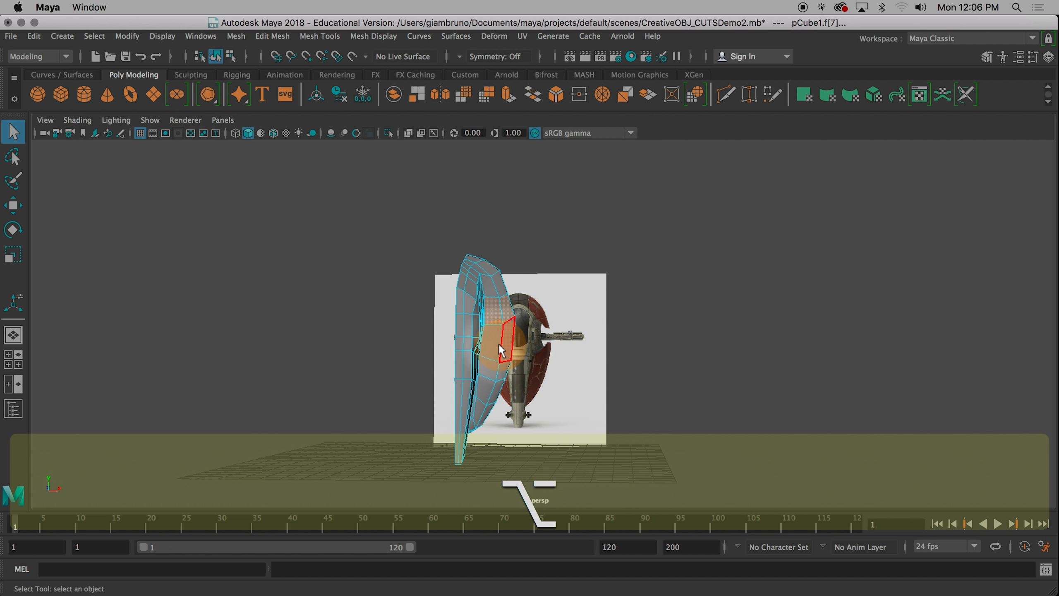
right_drag(498, 344, 564, 178)
click(463, 324)
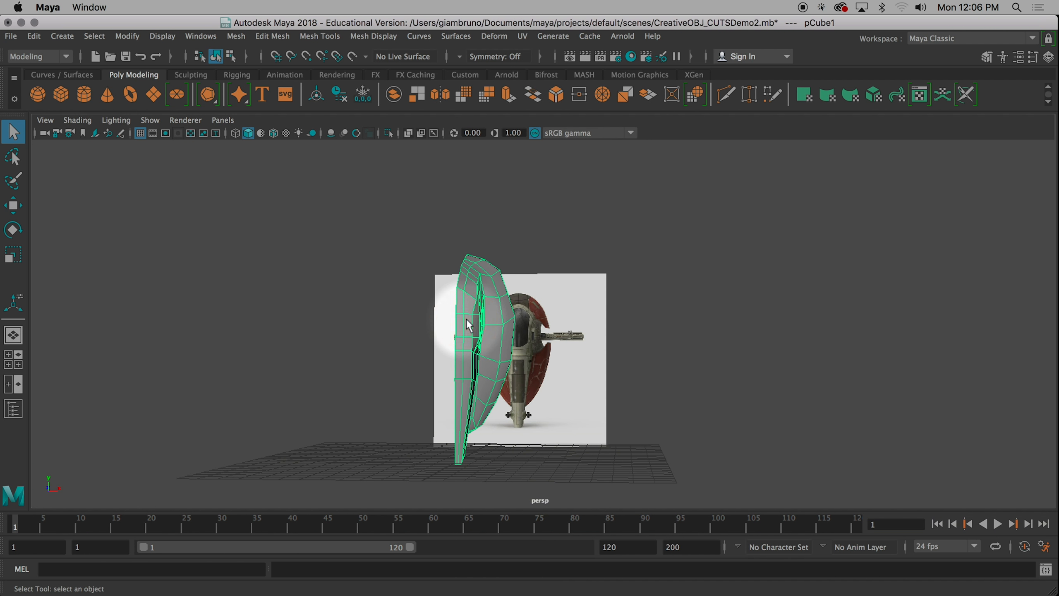
Step: Try rotating the whole half hull in the perspective view, and undo the rotation
key(e)
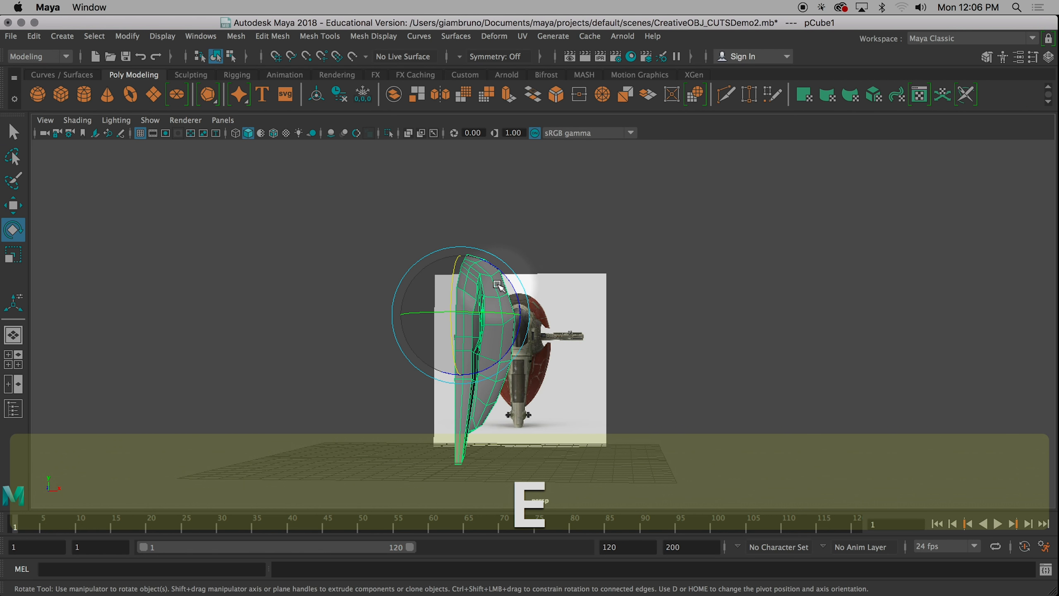
mouse_move(492, 376)
mouse_down()
mouse_move(512, 345)
mouse_move(503, 383)
mouse_up()
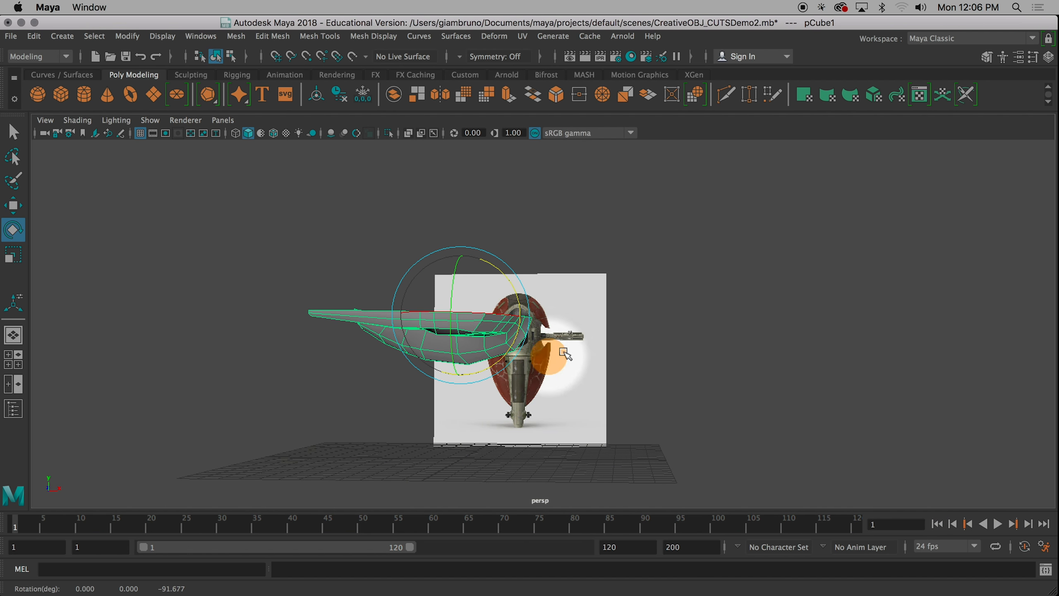
alt+drag(700, 333, 603, 381)
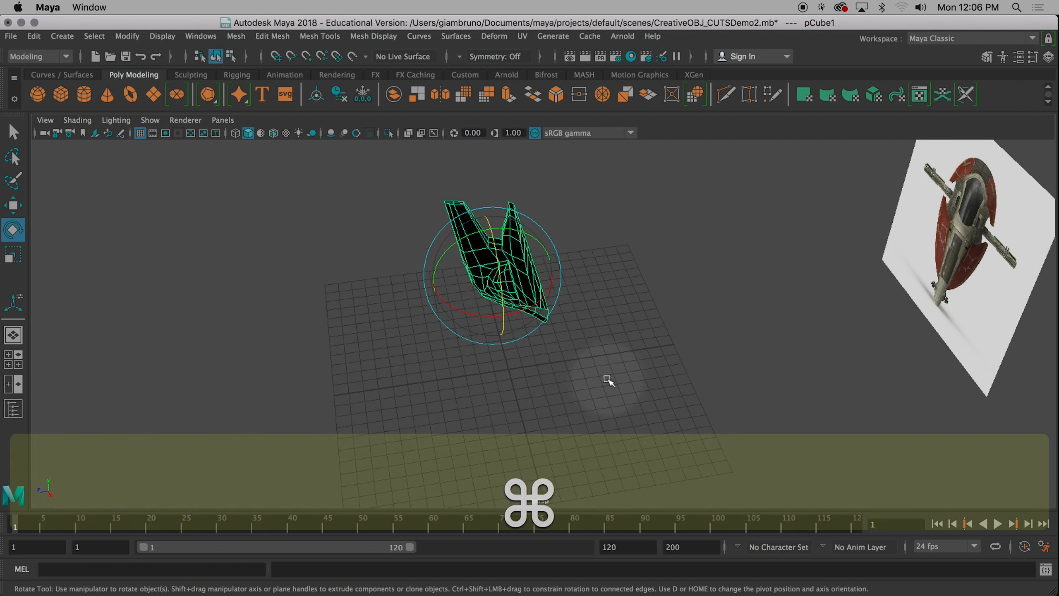
key(super+z)
key(super+z)
Step: Delete the adjacent wing faces level with the side cannon to open the gap in the half hull's wing
scroll(662, 332, up, 4)
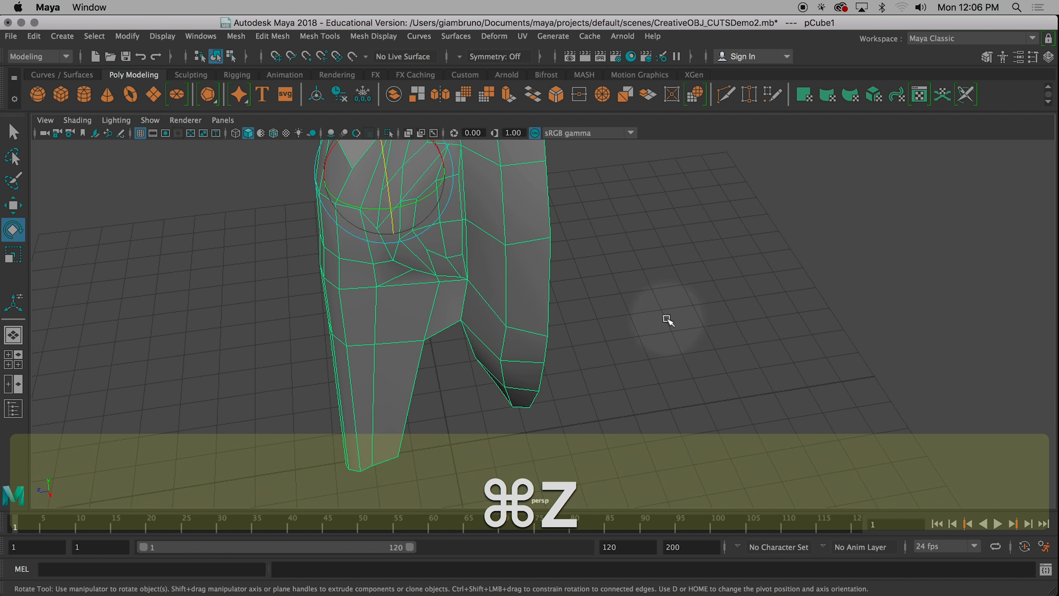
alt+middle_drag(669, 320, 747, 331)
scroll(746, 331, up, 3)
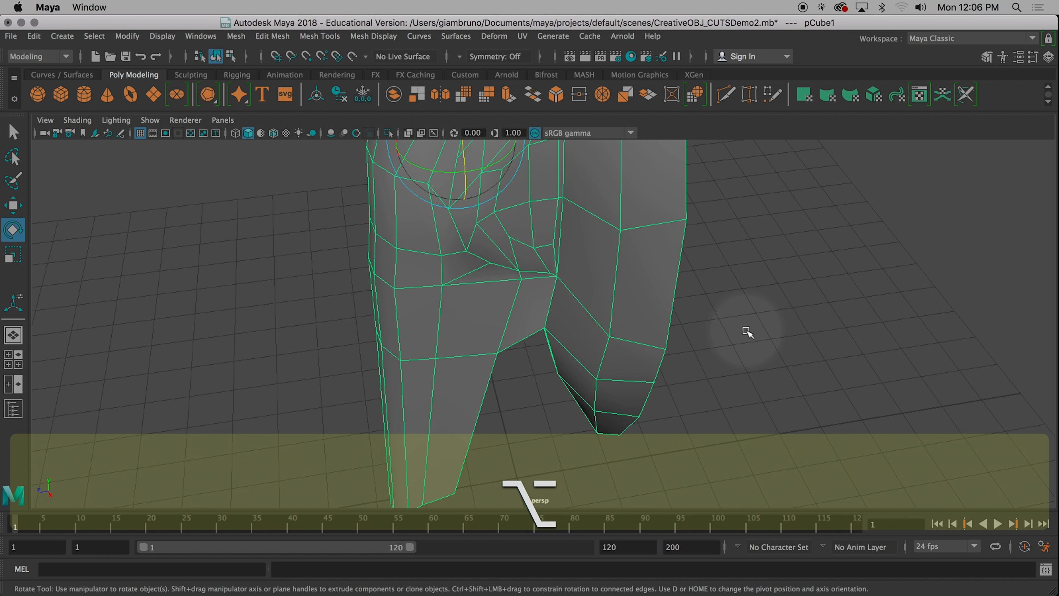
scroll(749, 315, up, 3)
scroll(749, 316, down, 3)
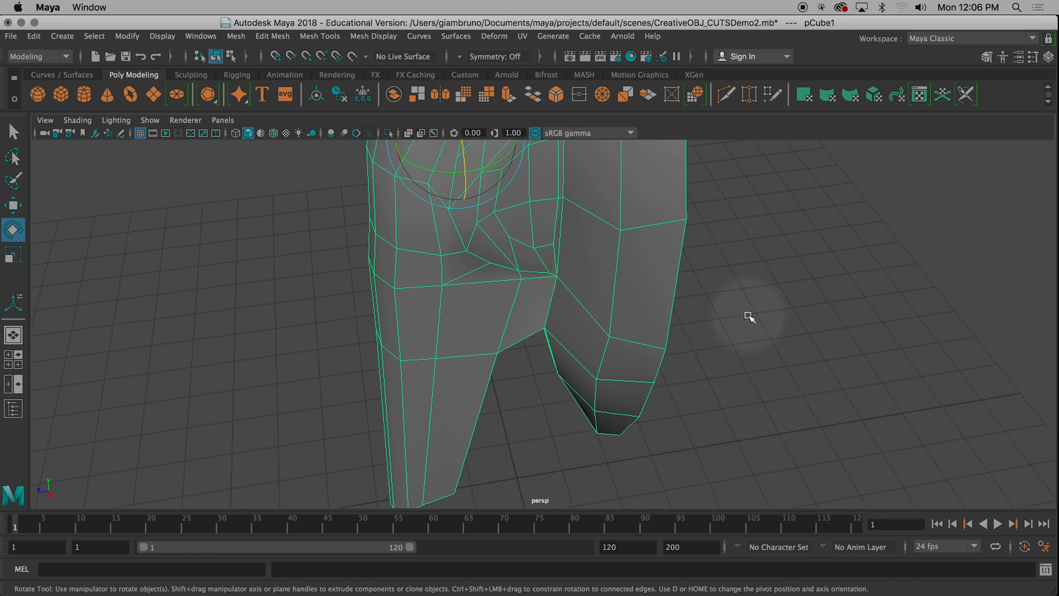
alt+middle_drag(750, 317, 833, 326)
alt+drag(833, 327, 686, 255)
right_drag(674, 200, 673, 237)
click(619, 239)
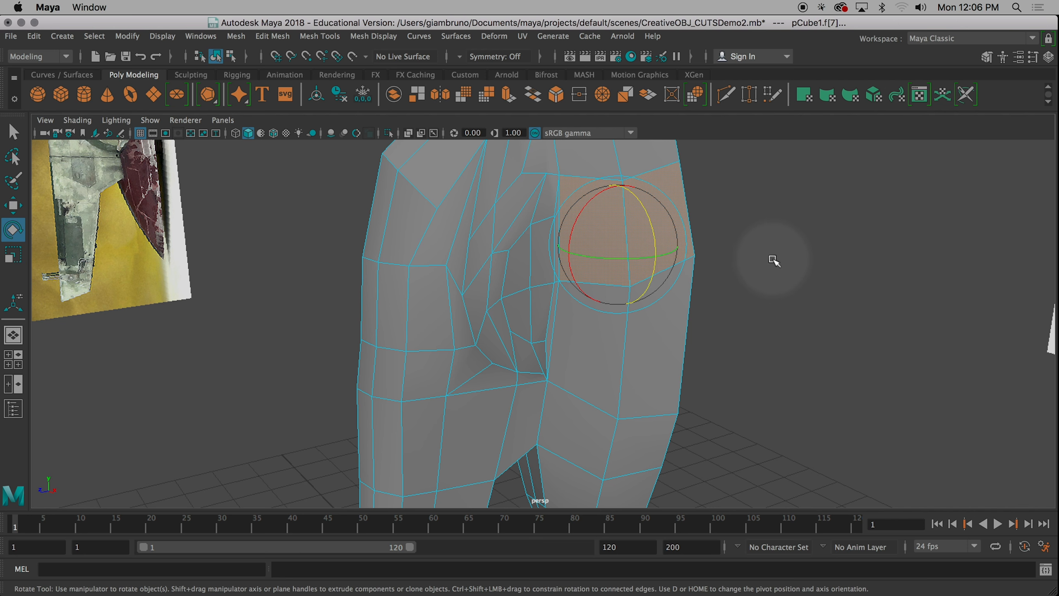
key(BackSpace)
Step: Extrude the inner vertical border edge of the wing gap across the opening towards the opposite strip of faces
alt+drag(773, 261, 851, 277)
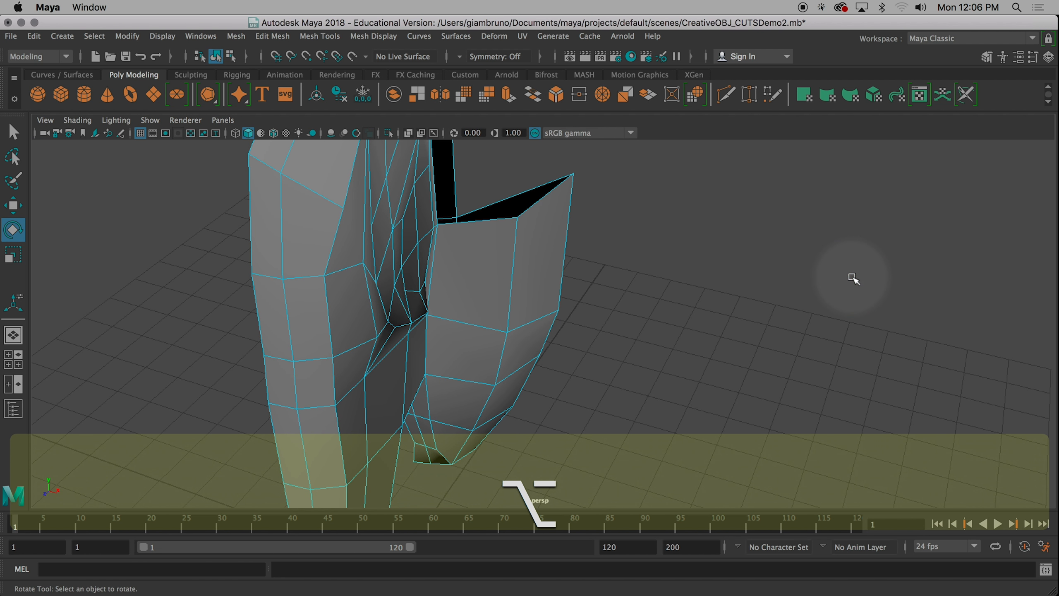
alt+drag(807, 249, 784, 326)
scroll(788, 333, up, 5)
alt+middle_drag(831, 346, 691, 304)
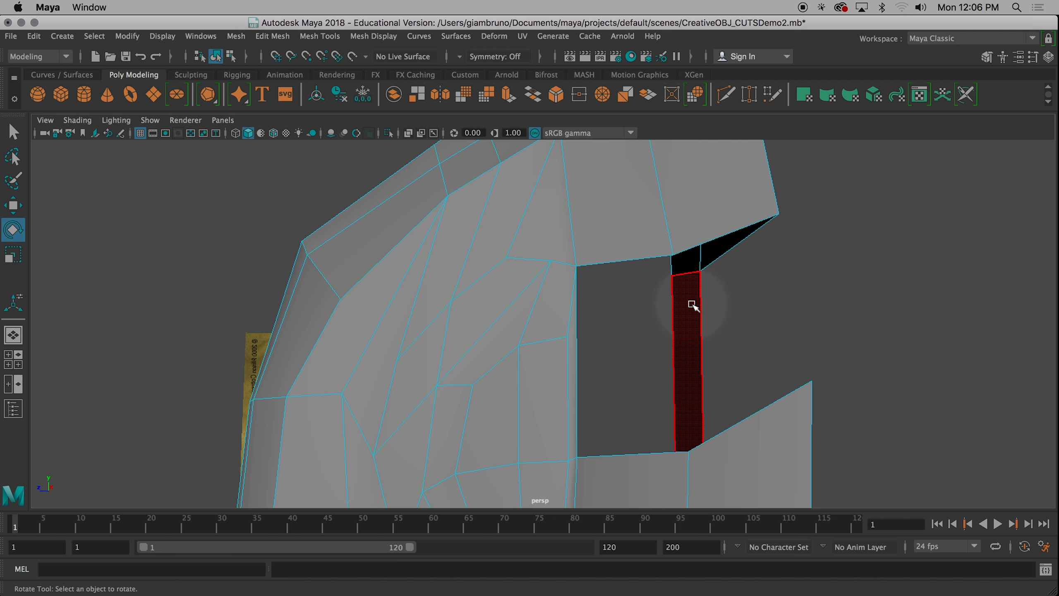
alt+drag(676, 299, 809, 313)
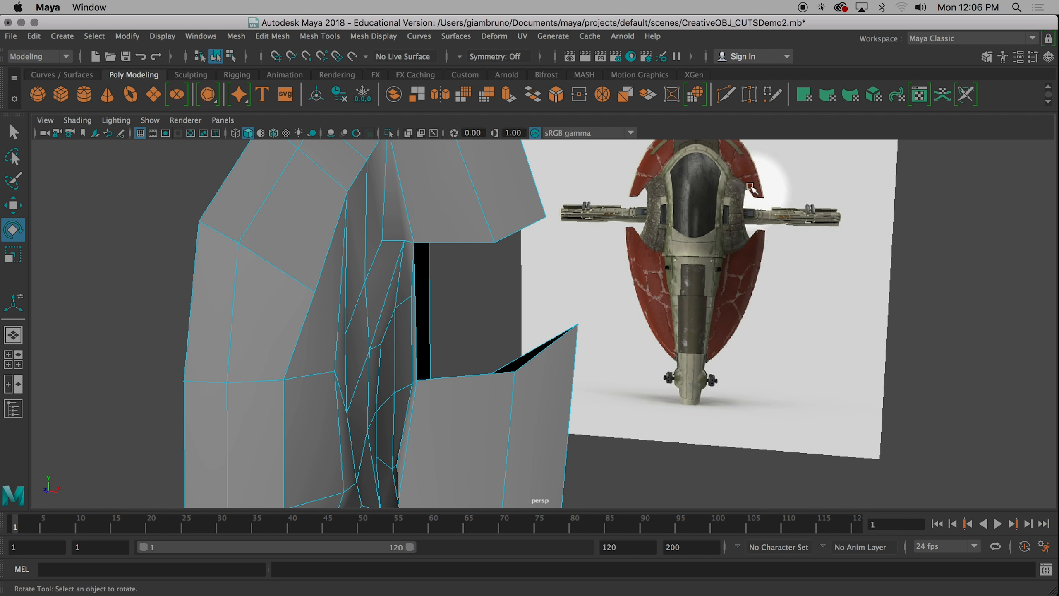
alt+drag(495, 303, 442, 294)
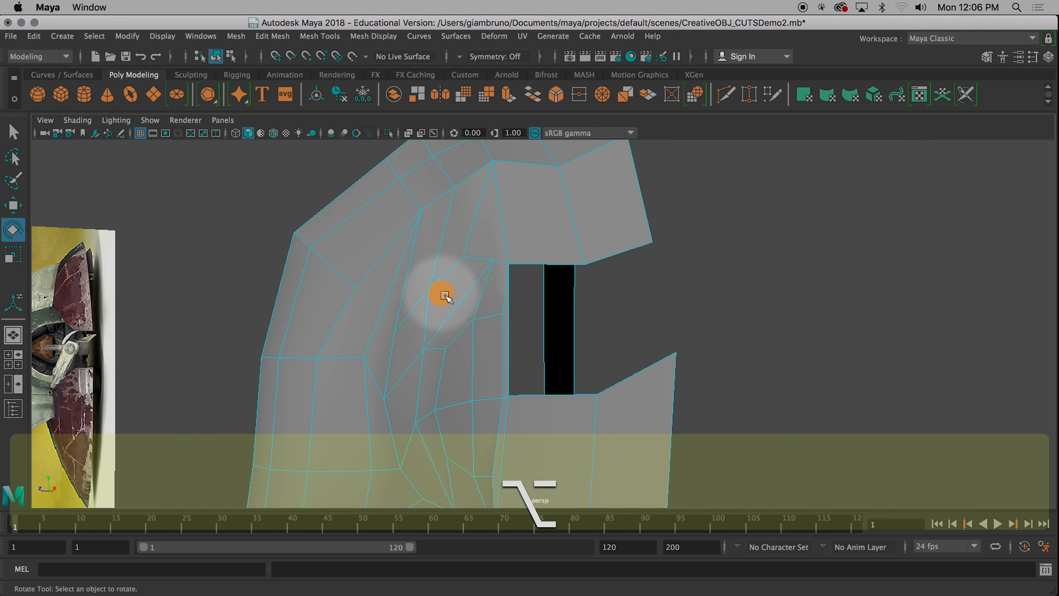
right_drag(498, 220, 498, 163)
alt+drag(557, 345, 585, 346)
click(557, 336)
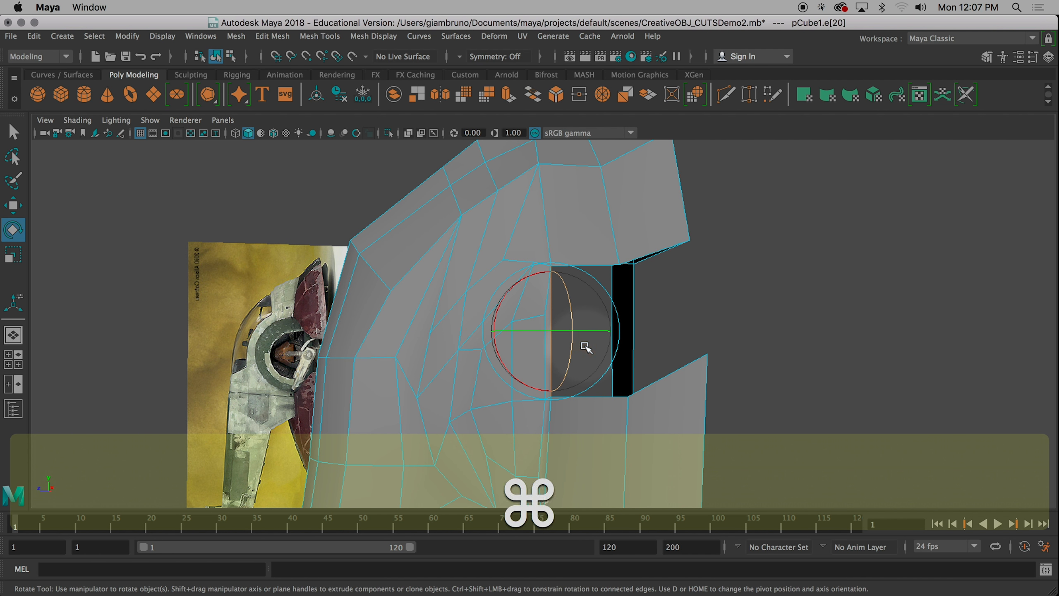
key(super+e)
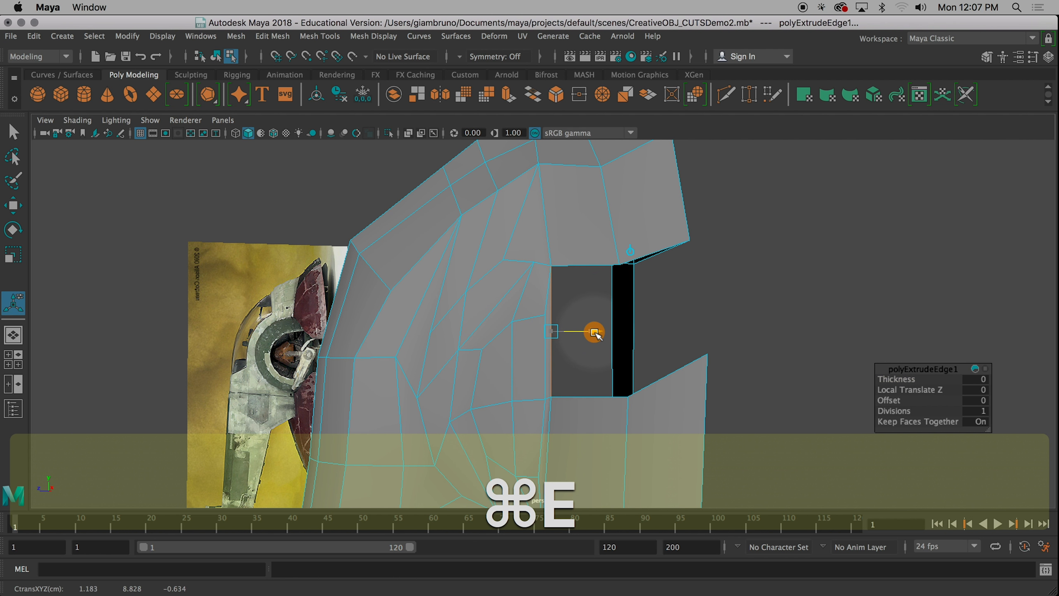
drag(594, 333, 677, 343)
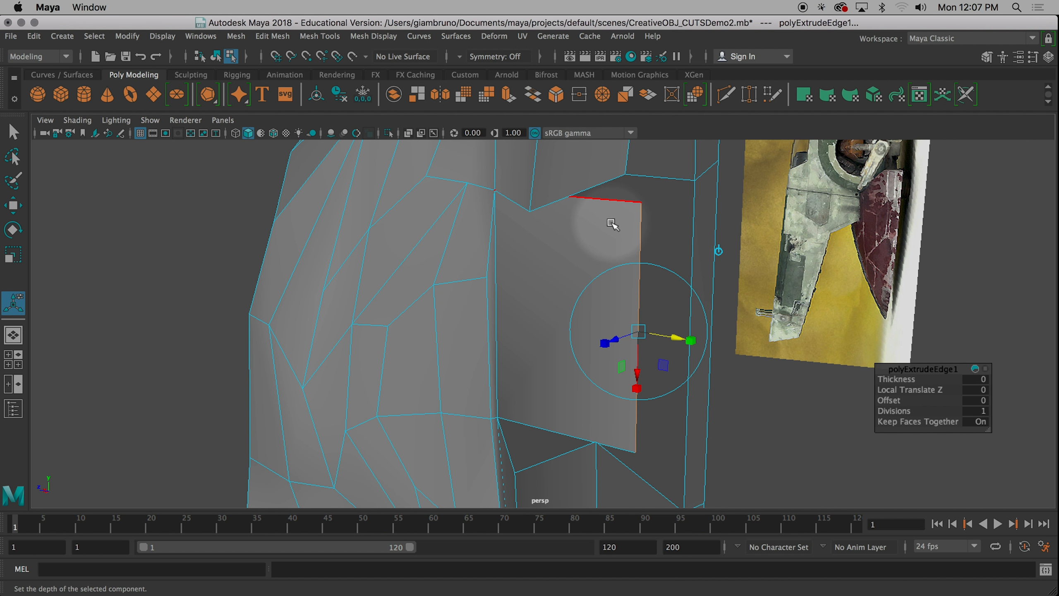
Step: Use Target Weld to merge the extruded wall's upper and lower free vertices onto the matching corners of the opposite strip
right_drag(612, 201, 548, 203)
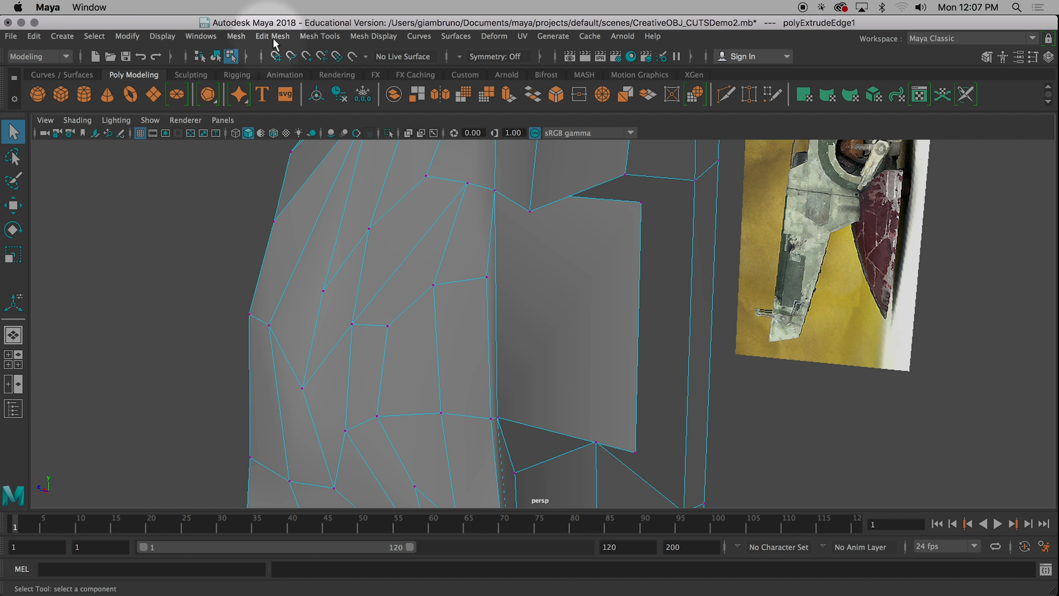
click(319, 36)
click(337, 255)
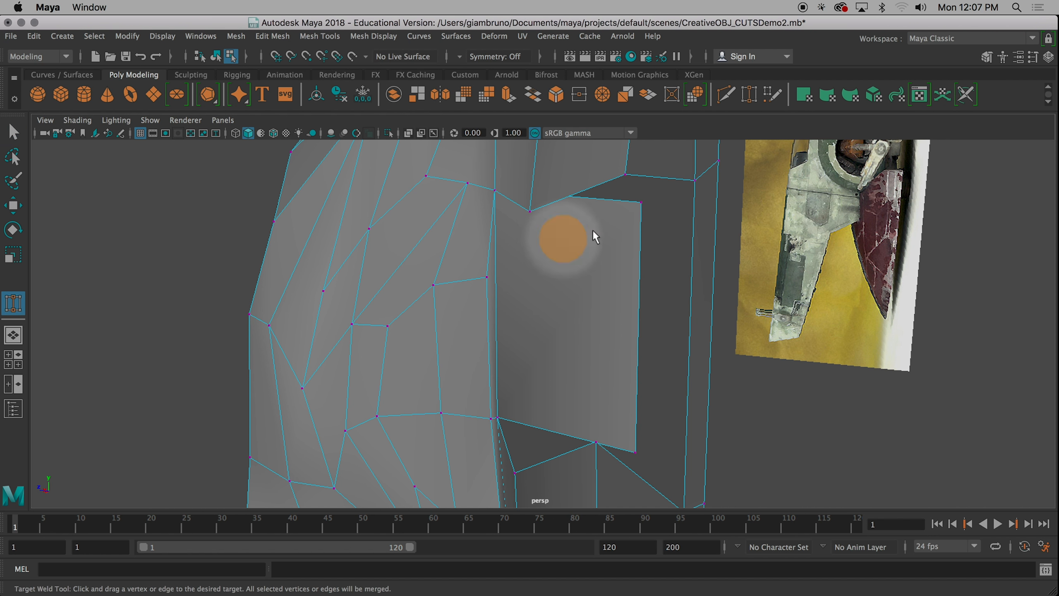
drag(688, 191, 695, 182)
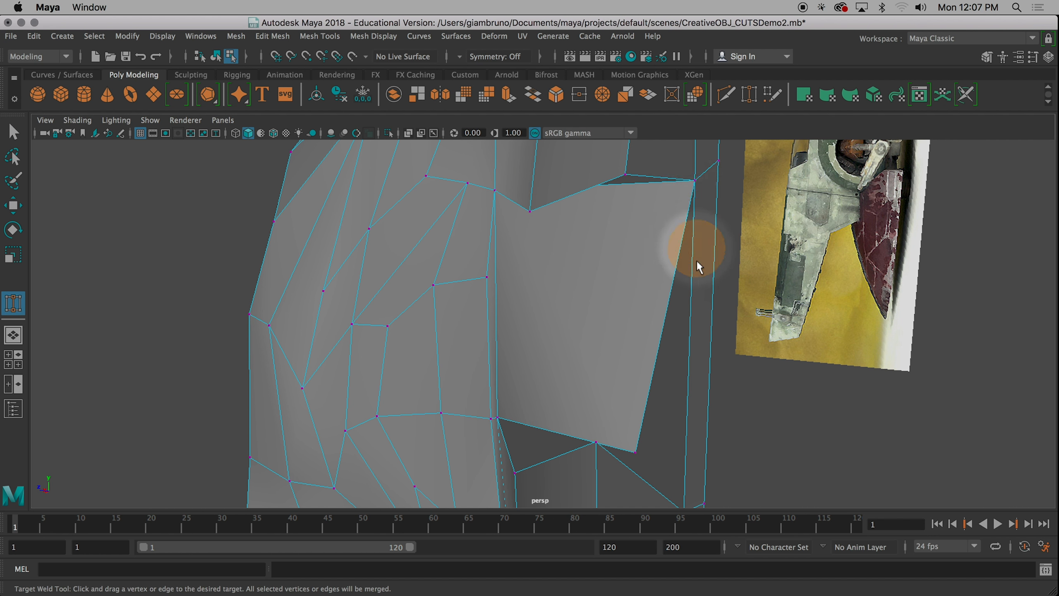
alt+drag(697, 259, 627, 330)
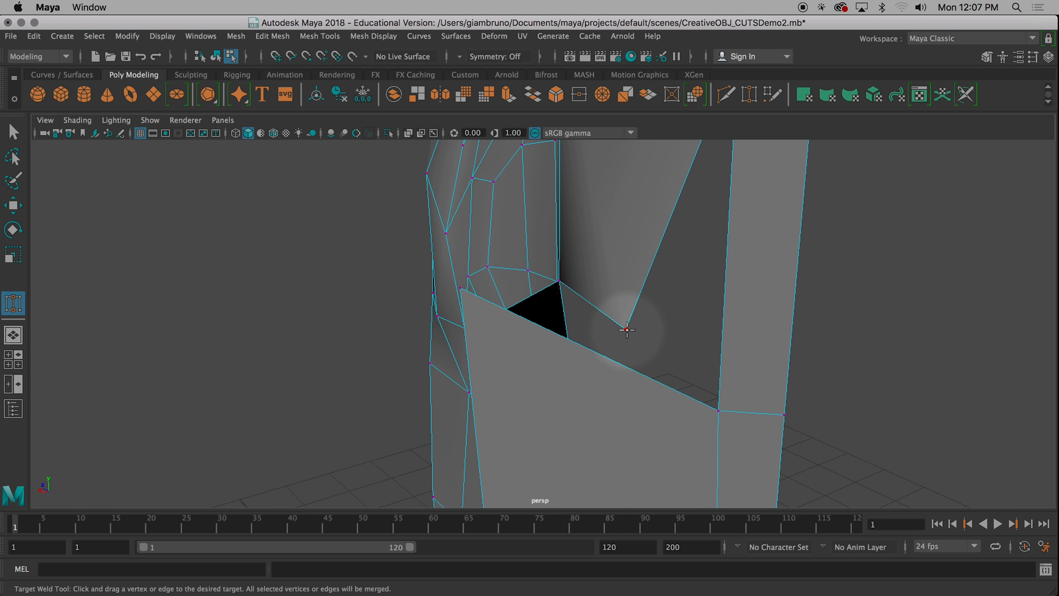
drag(626, 330, 695, 394)
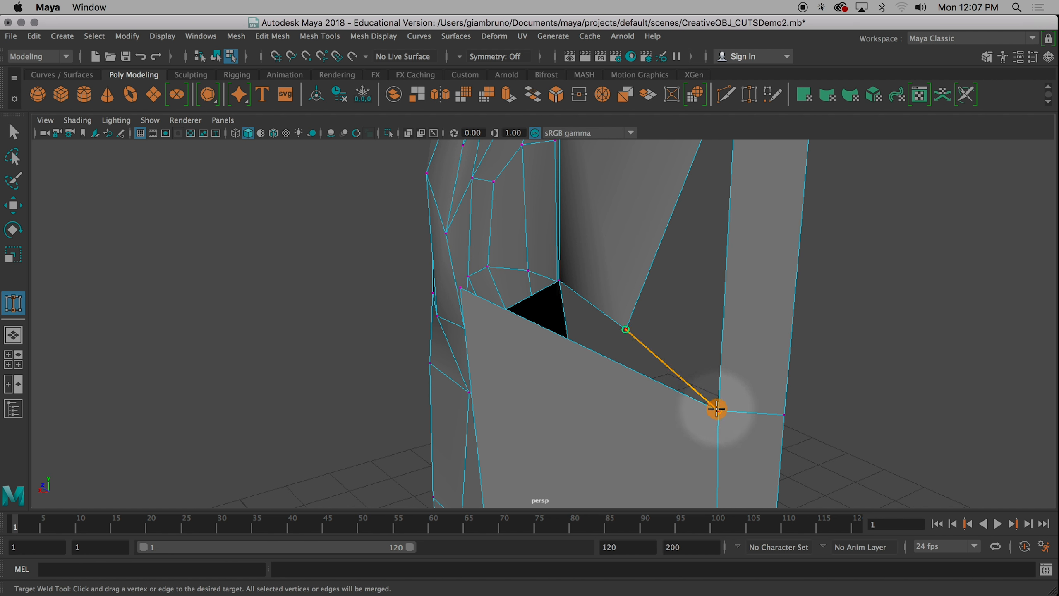
drag(716, 409, 714, 409)
key(super+z)
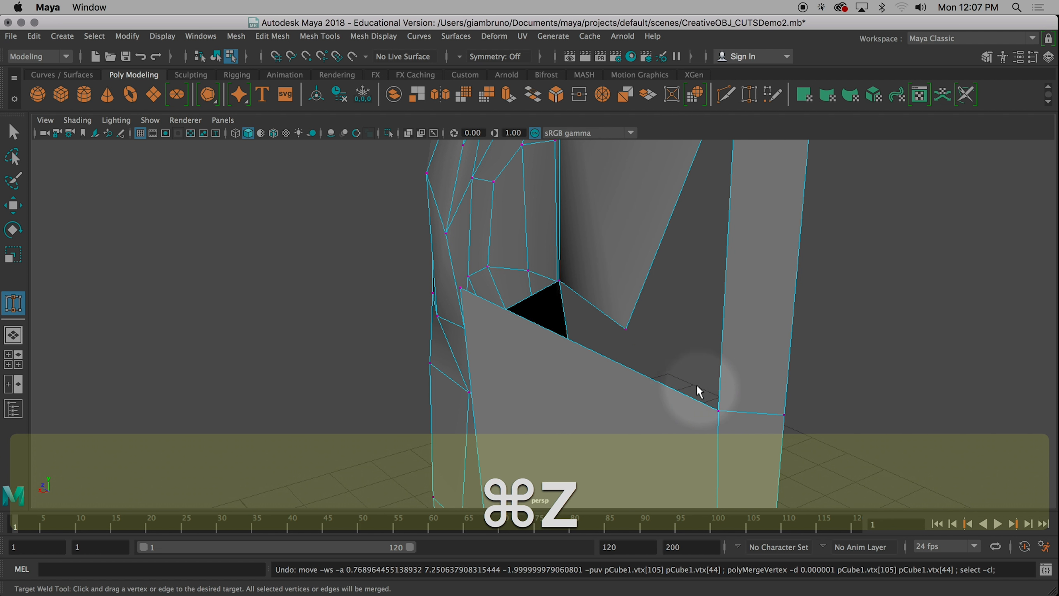
drag(626, 330, 719, 411)
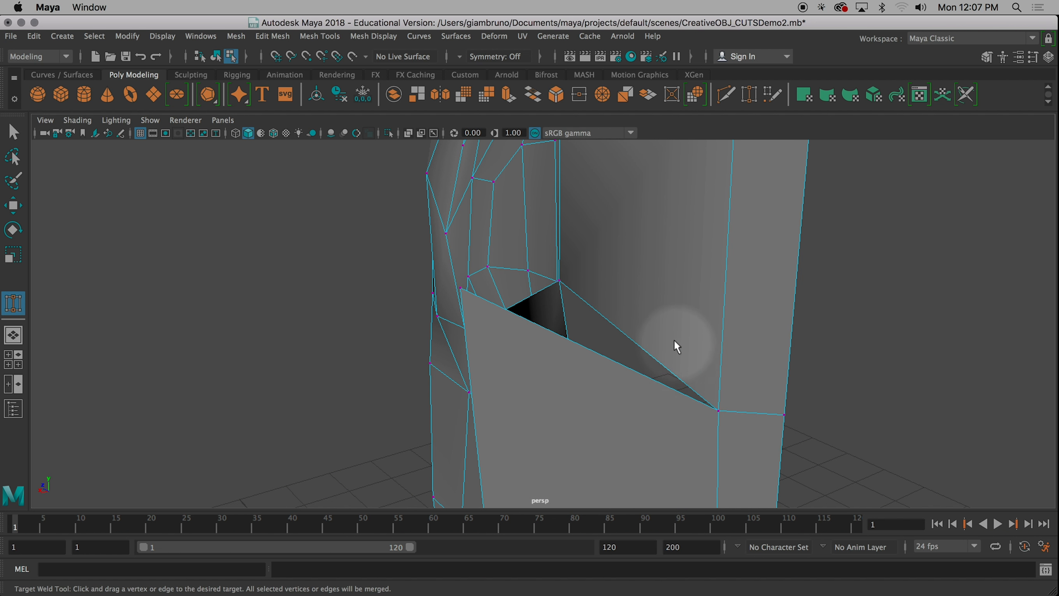
Step: Extrude the new wall's upper edge outwards beneath the open underside of the upper wing section
alt+drag(668, 340, 575, 256)
alt+drag(463, 240, 511, 319)
key(q)
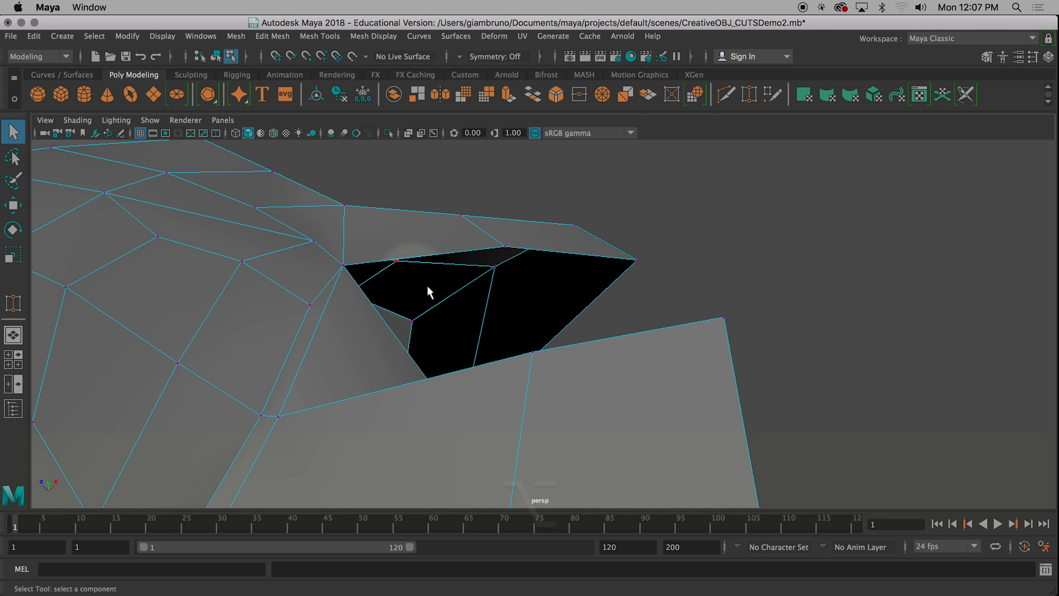
mouse_move(428, 291)
alt+mouse_down()
mouse_move(440, 314)
mouse_move(446, 302)
alt+mouse_up()
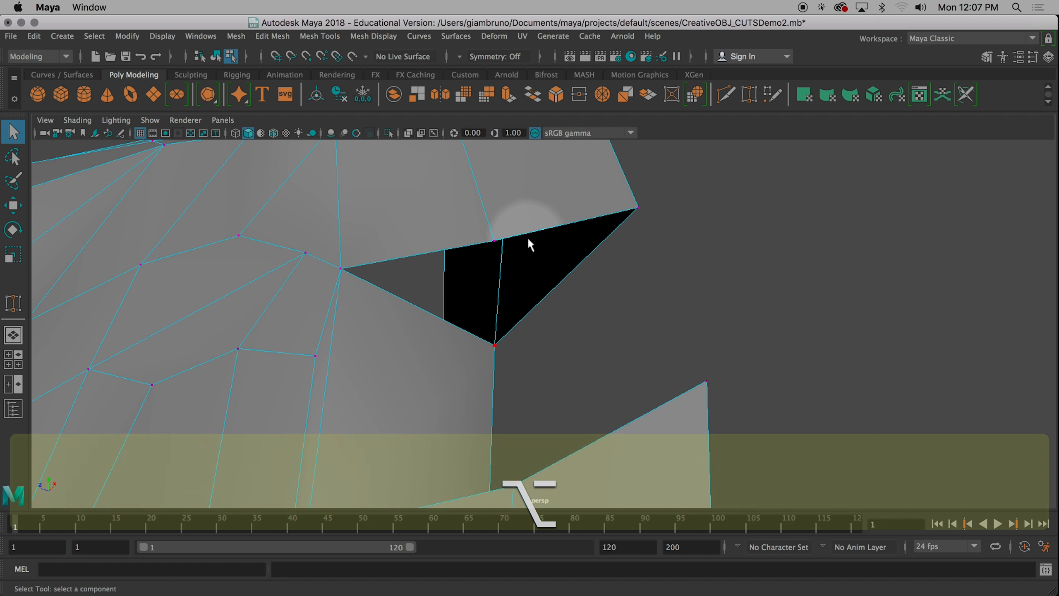
right_drag(489, 200, 483, 170)
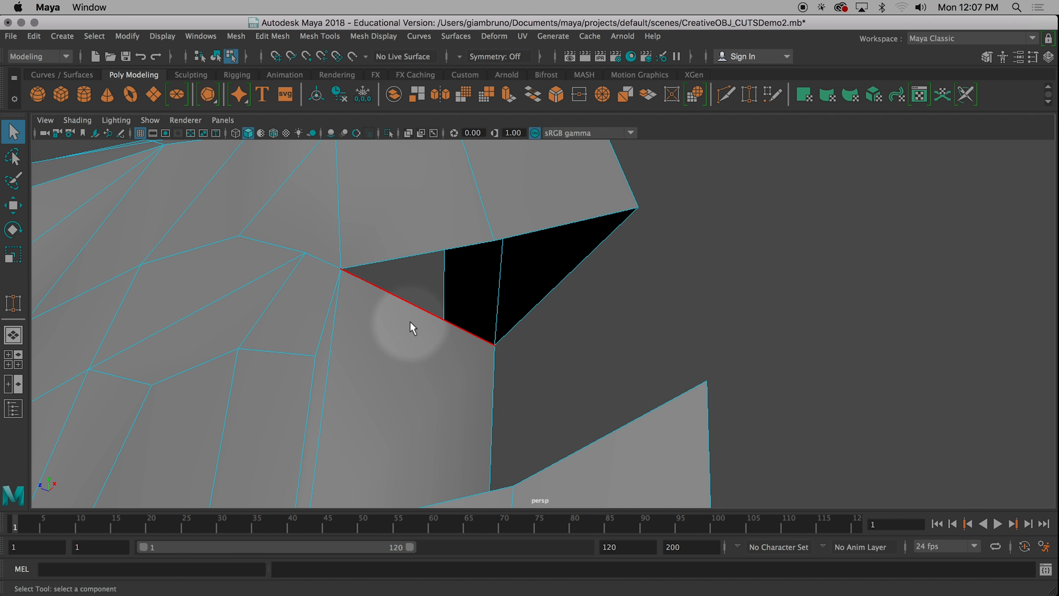
click(422, 311)
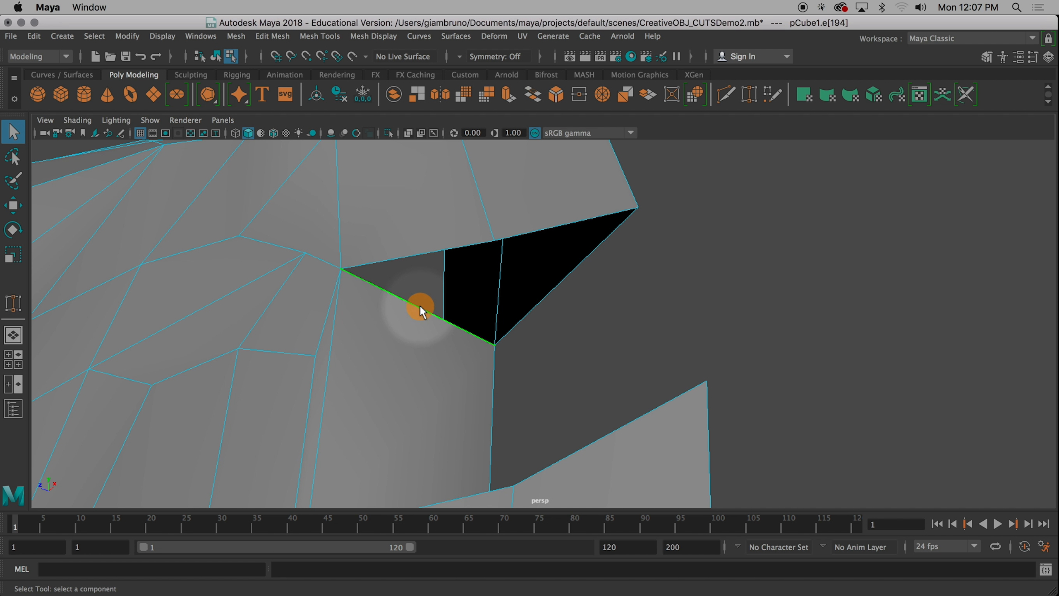
key(super+e)
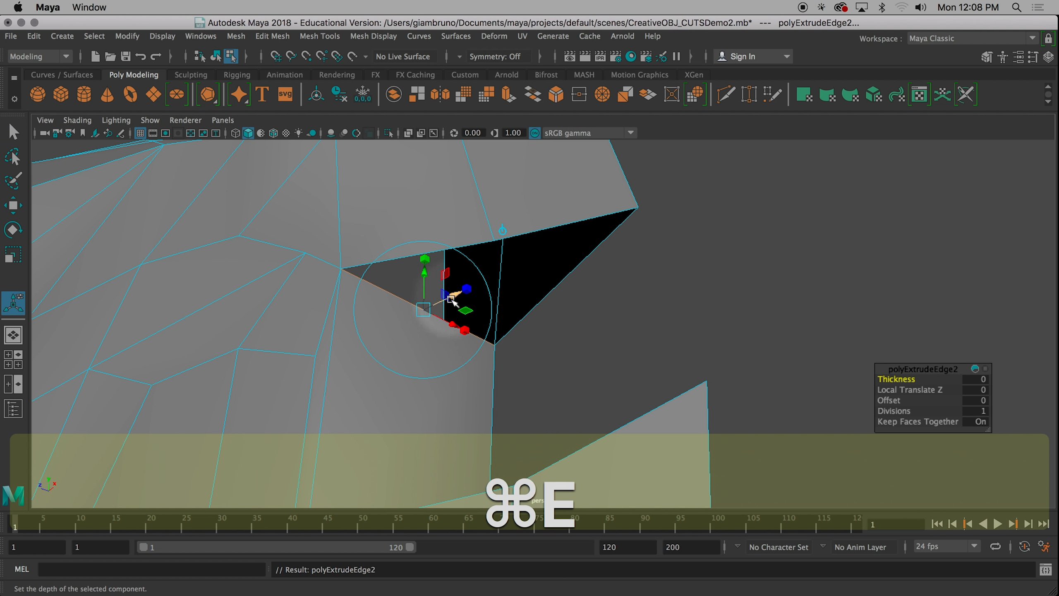
click(464, 297)
drag(464, 297, 518, 290)
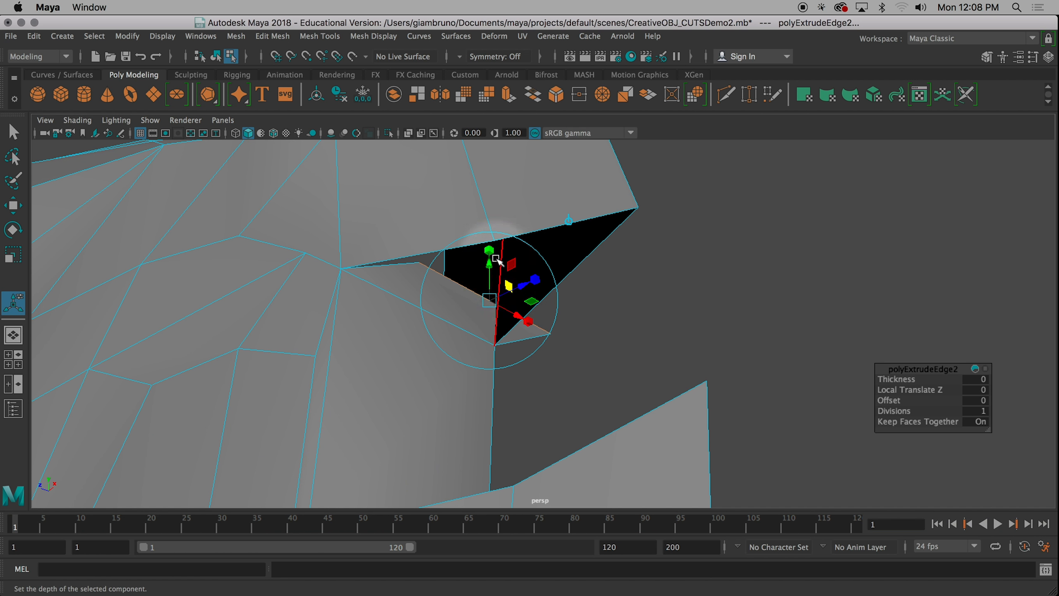
drag(534, 325, 487, 259)
drag(516, 312, 538, 308)
Step: Target-weld the extruded face's two free vertices onto the upper wing's rim and outer tip to close its underside
right_drag(407, 298, 338, 201)
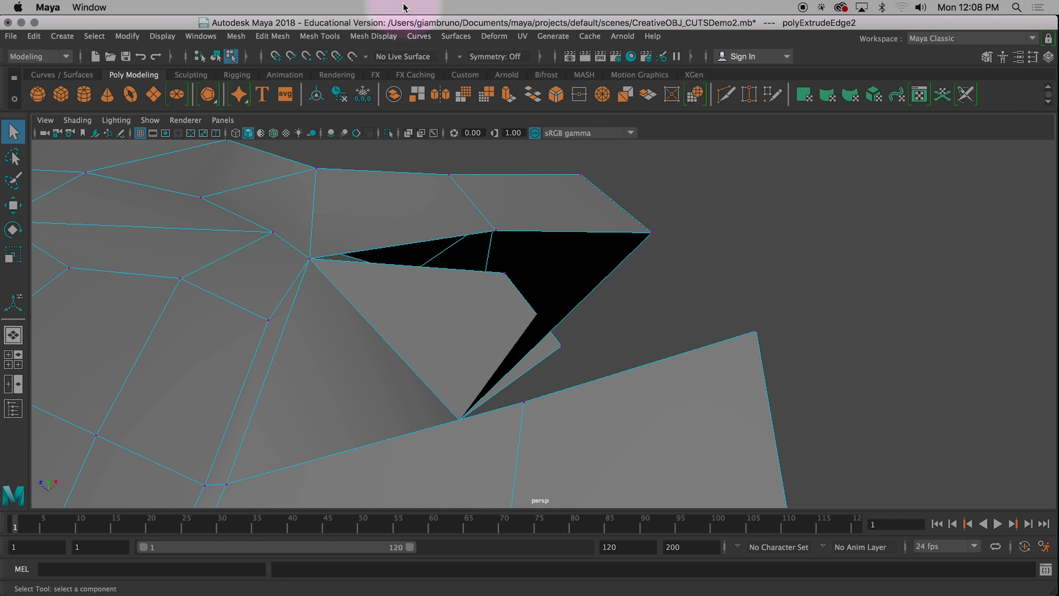
click(320, 36)
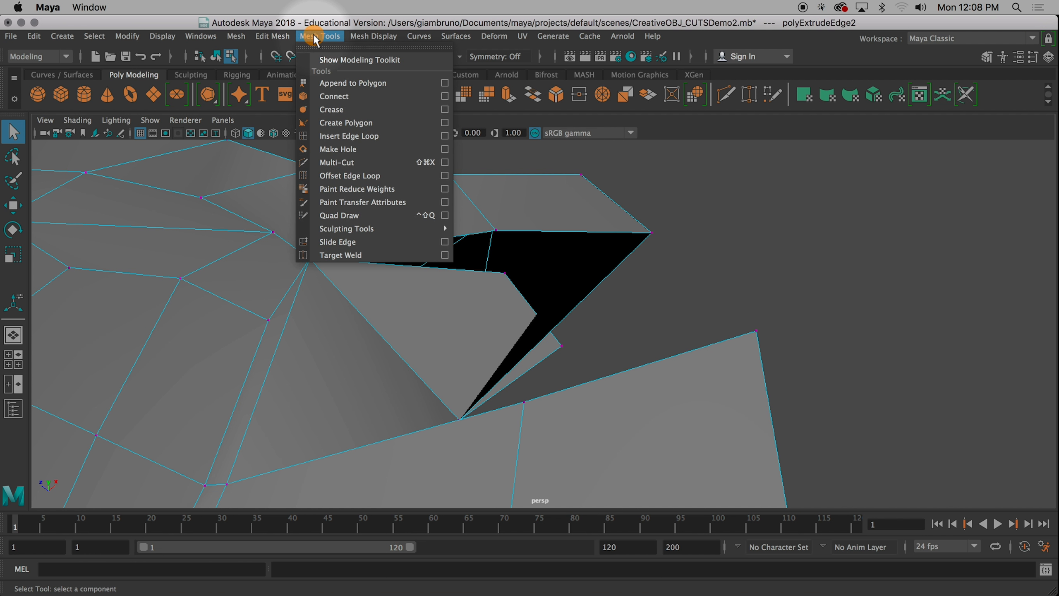
click(341, 254)
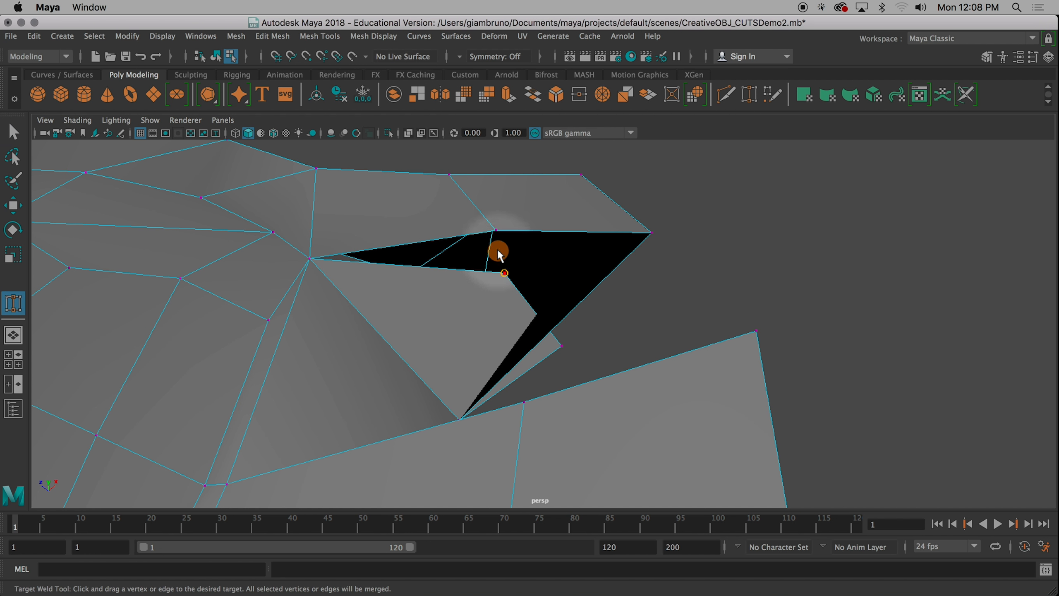
drag(498, 244, 496, 231)
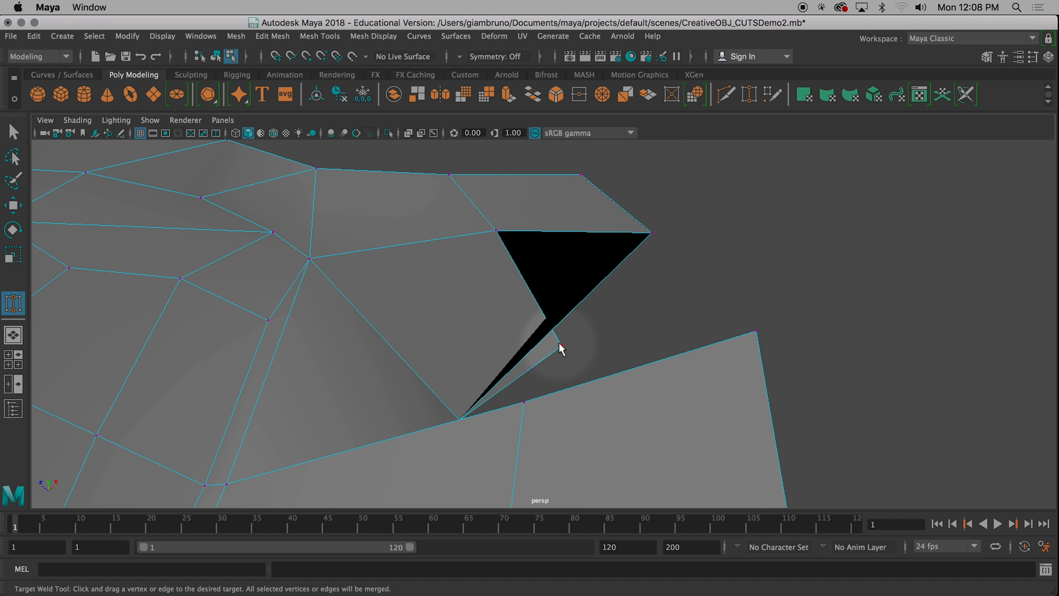
drag(646, 242, 646, 242)
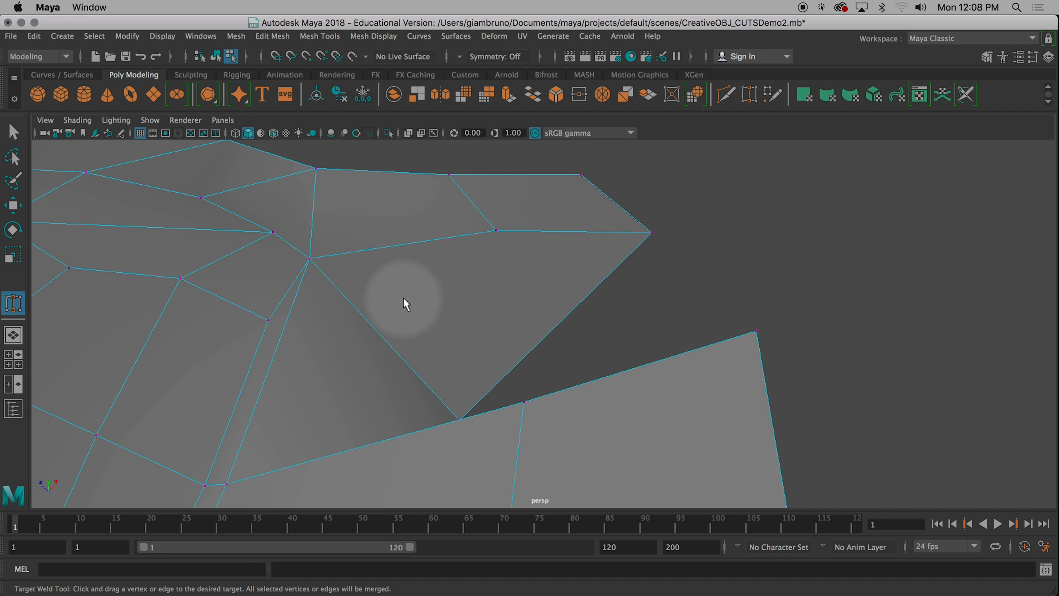
Step: Extrude the gap wall's lower edge outwards over the open top of the lower wing section
right_drag(406, 304, 414, 234)
click(461, 302)
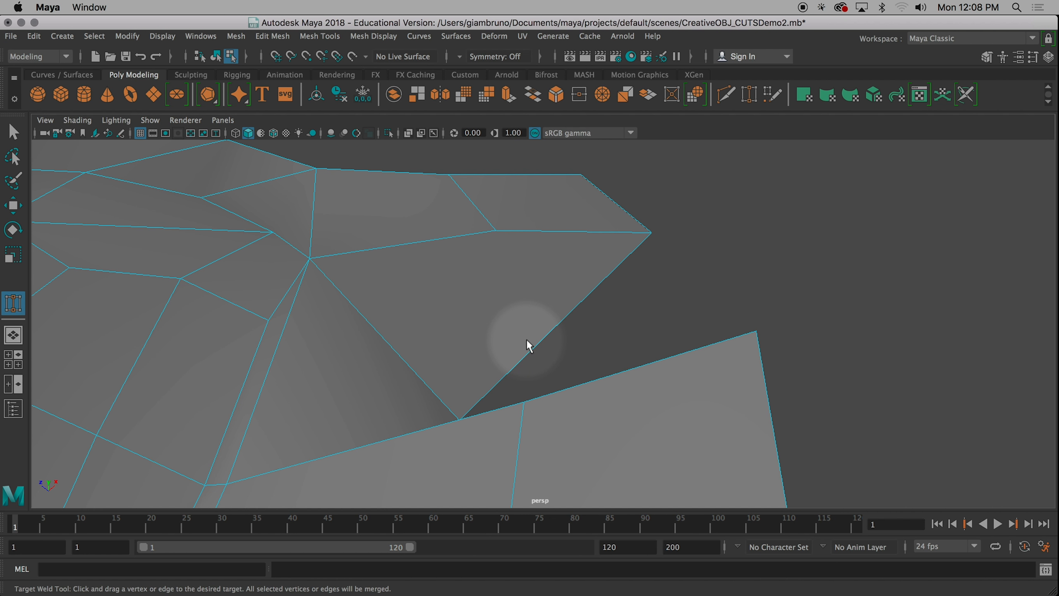
alt+drag(529, 345, 501, 447)
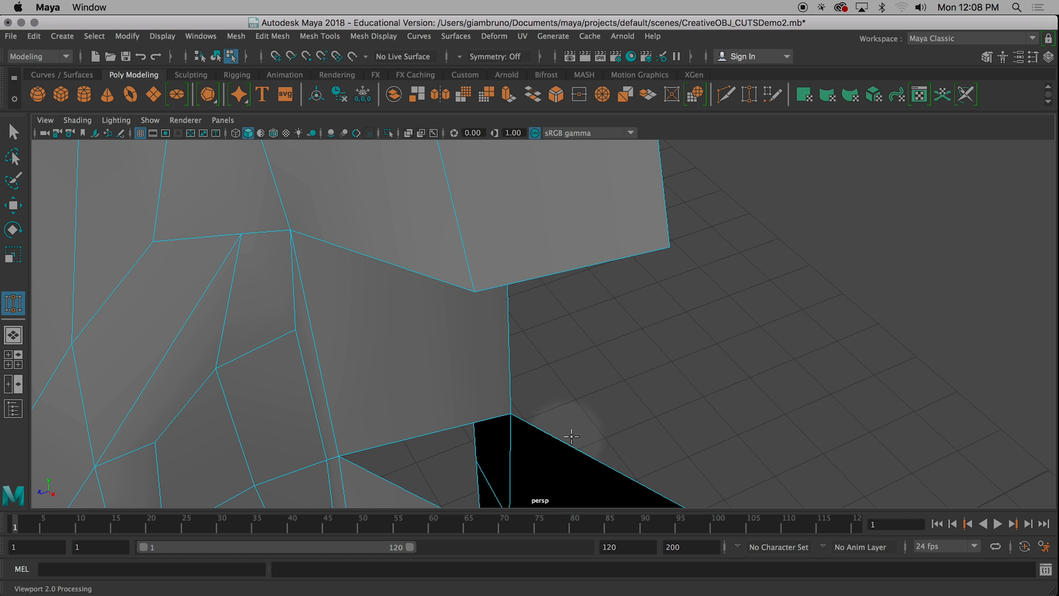
alt+drag(579, 433, 568, 312)
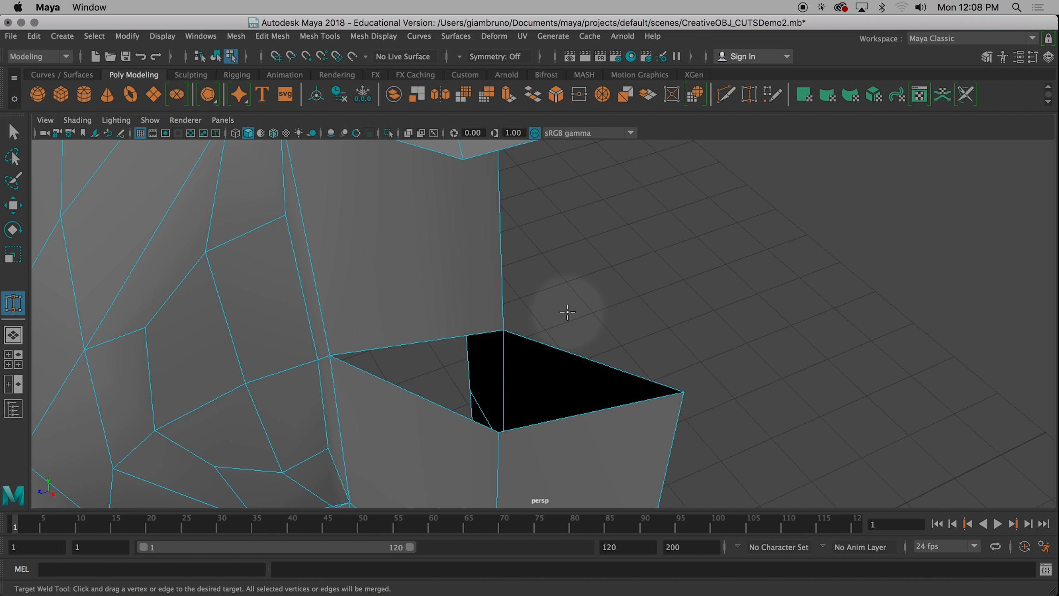
key(alt)
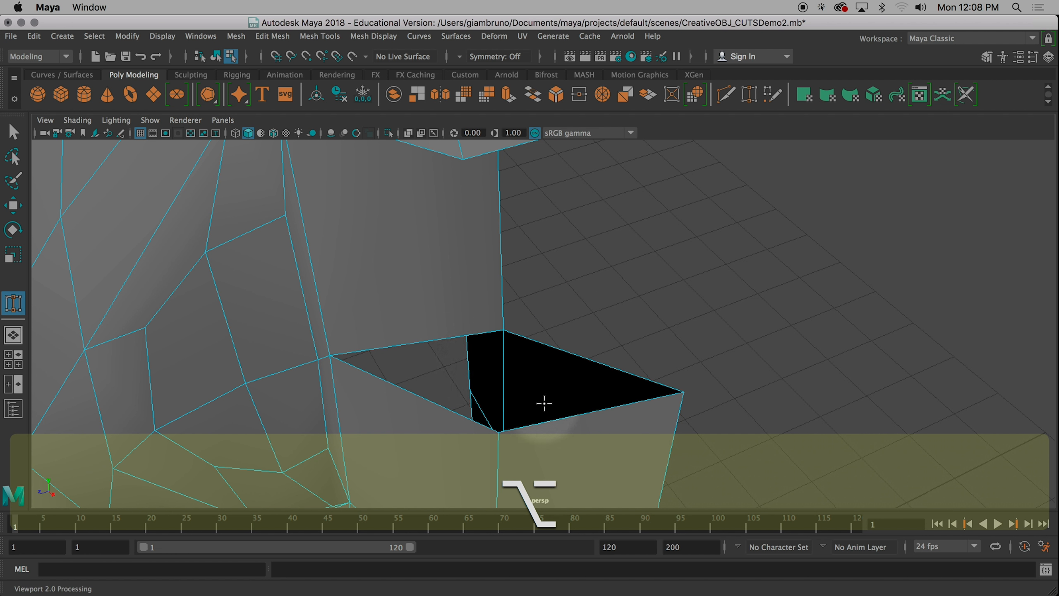
alt+drag(485, 381, 565, 372)
key(q)
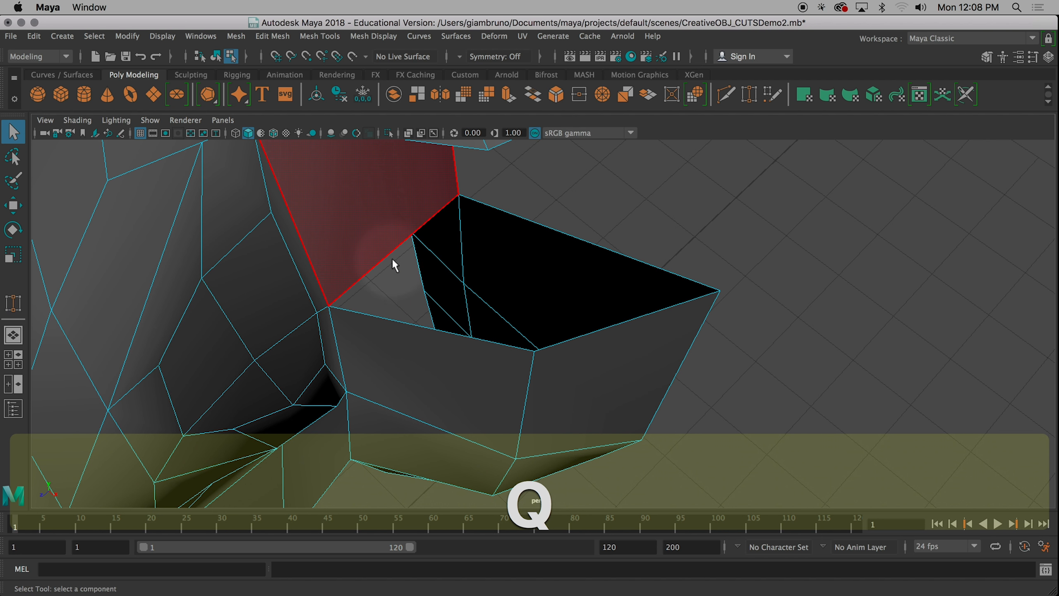
right_drag(372, 243, 371, 166)
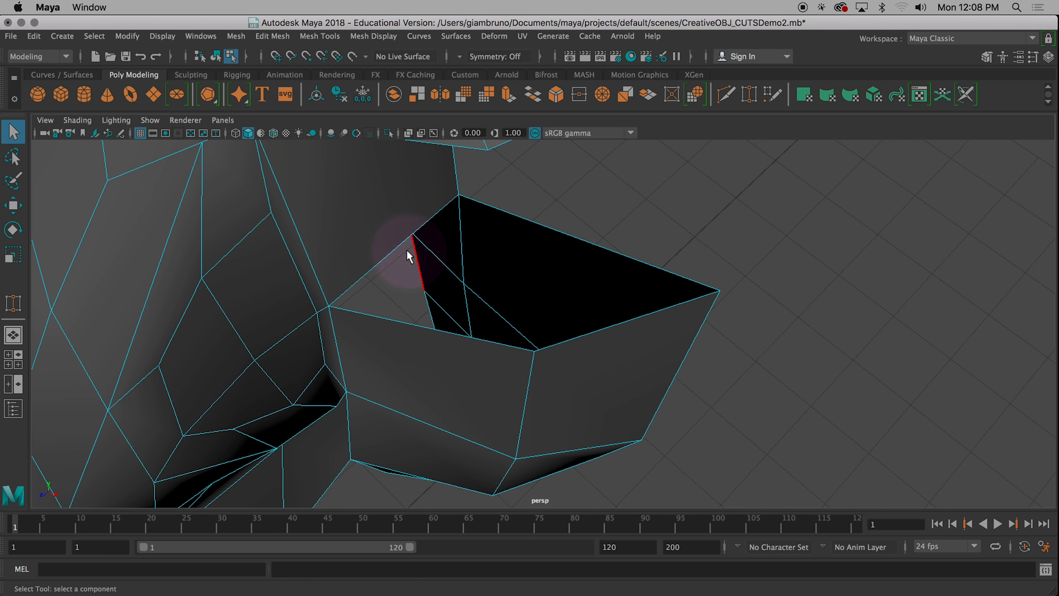
click(400, 243)
alt+drag(425, 308, 457, 322)
key(super+e)
drag(379, 291, 482, 303)
alt+drag(471, 367, 438, 339)
alt+drag(577, 351, 607, 360)
Step: Target-weld the extruded face's two free vertices onto the lower wing's outer tip and rim to close its top
right_drag(361, 380, 288, 198)
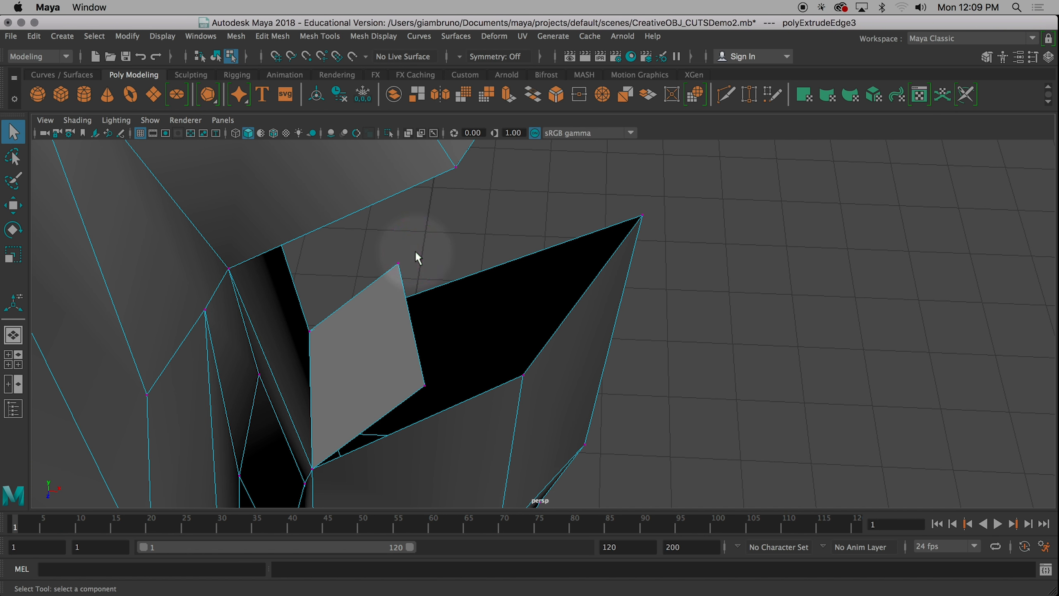
click(316, 37)
click(347, 457)
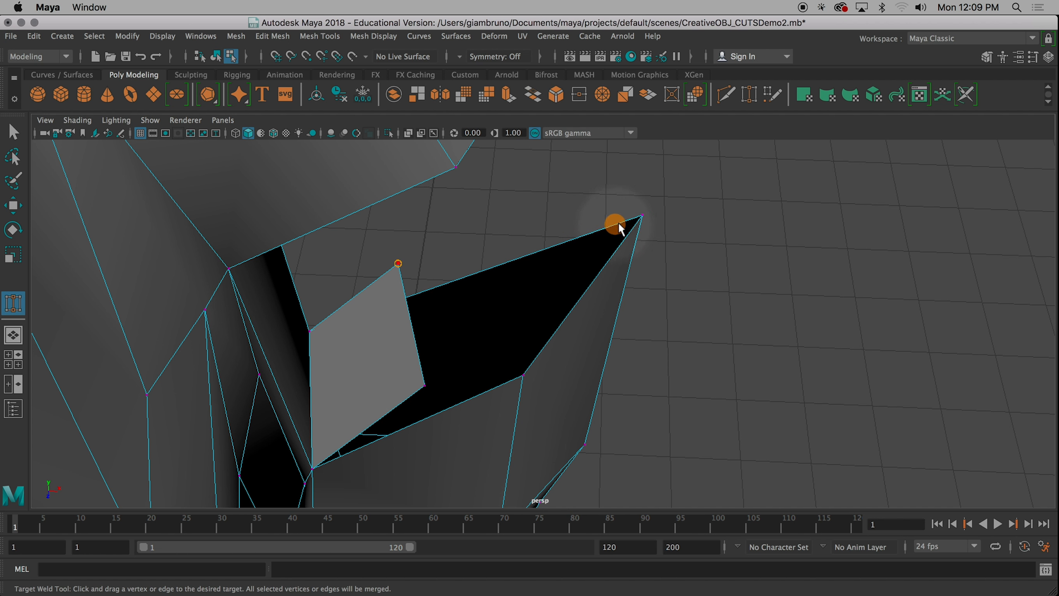
drag(642, 220, 642, 221)
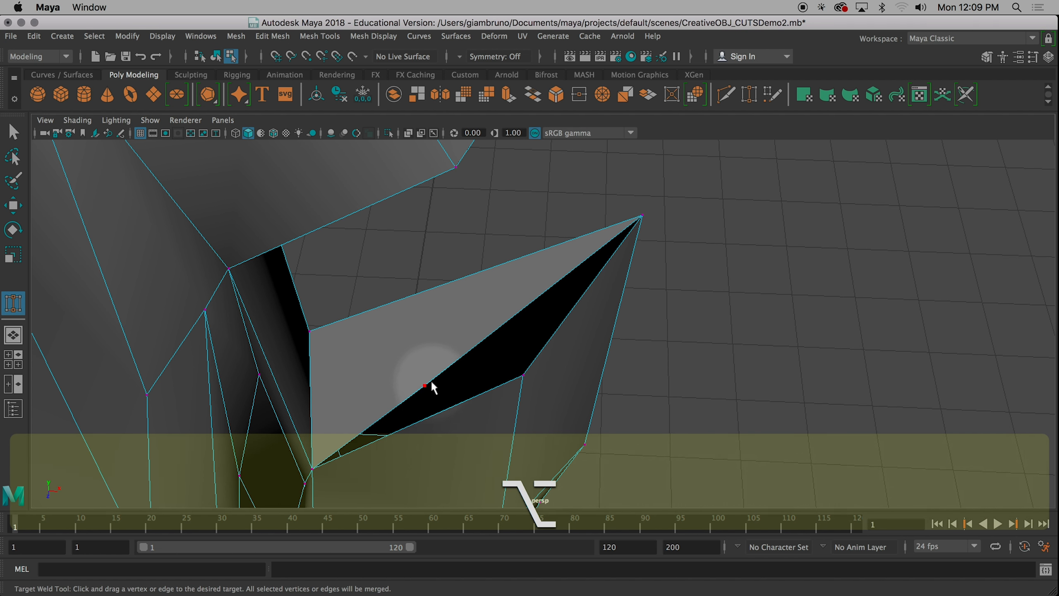
alt+drag(517, 381, 473, 343)
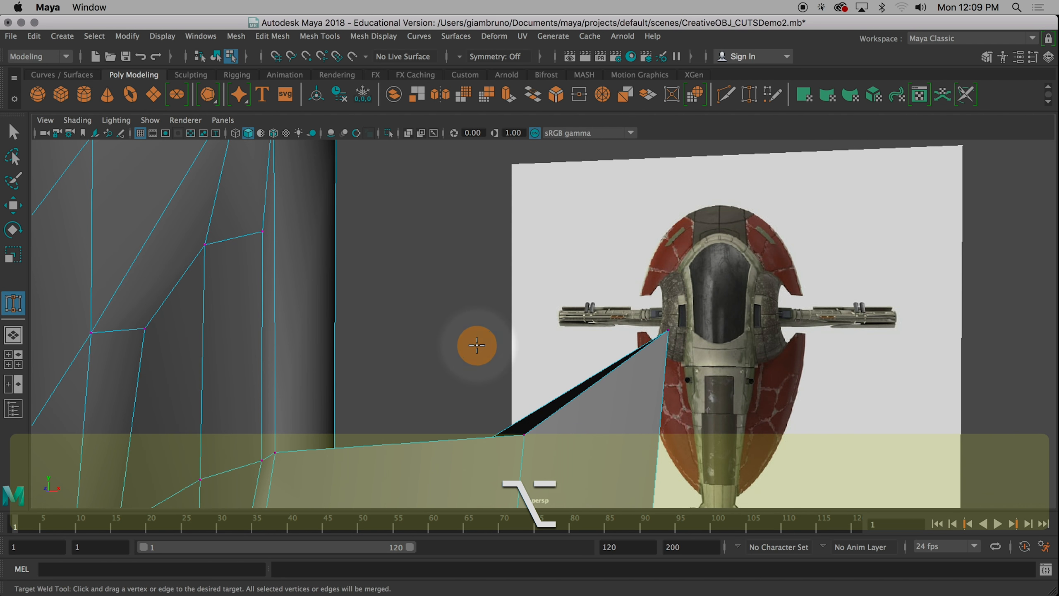
Step: Lower the outer tip vertex and the neighbouring rim vertex of the lower wing section to match the front reference image
scroll(449, 351, up, 3)
scroll(449, 352, down, 2)
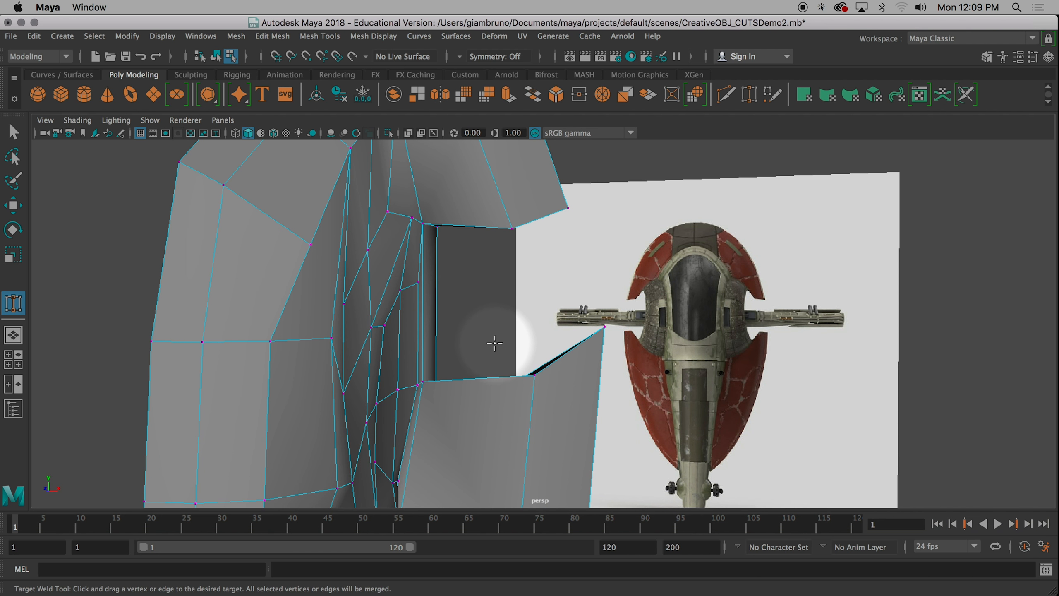
key(space)
scroll(340, 403, up, 5)
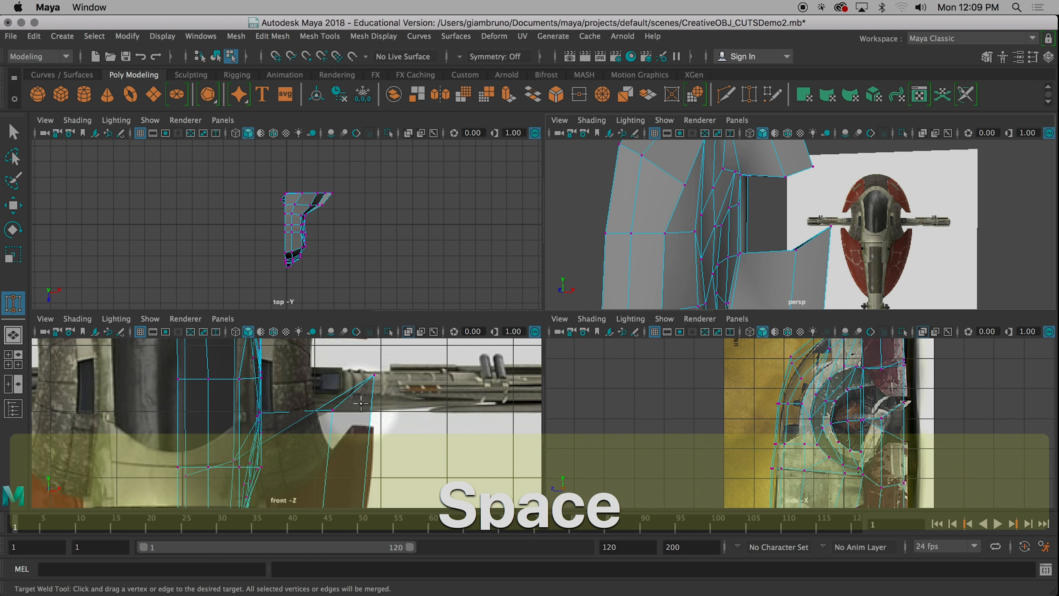
key(q)
click(378, 384)
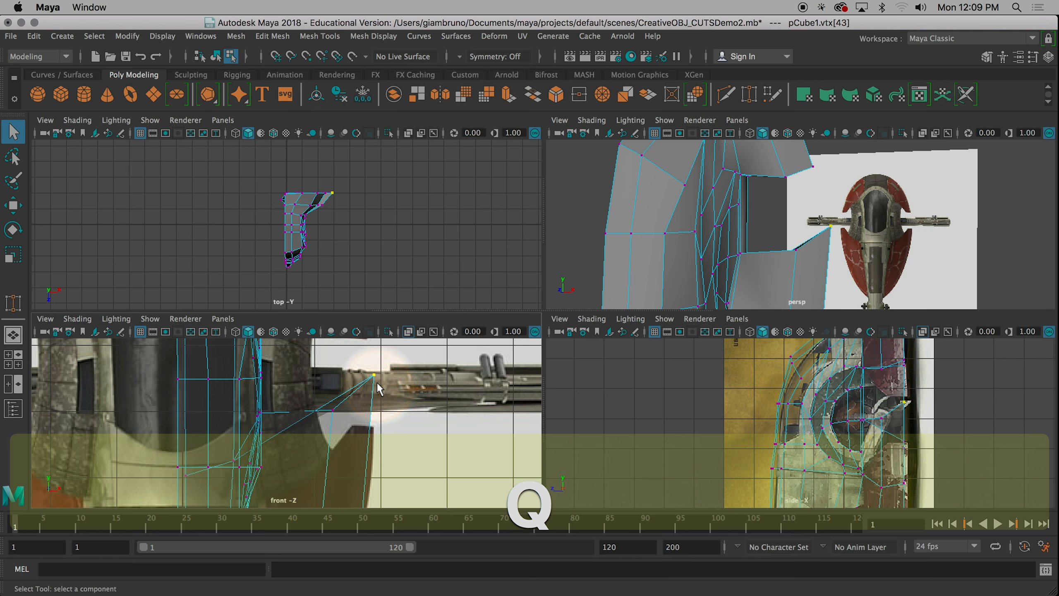
key(w)
drag(377, 359, 375, 433)
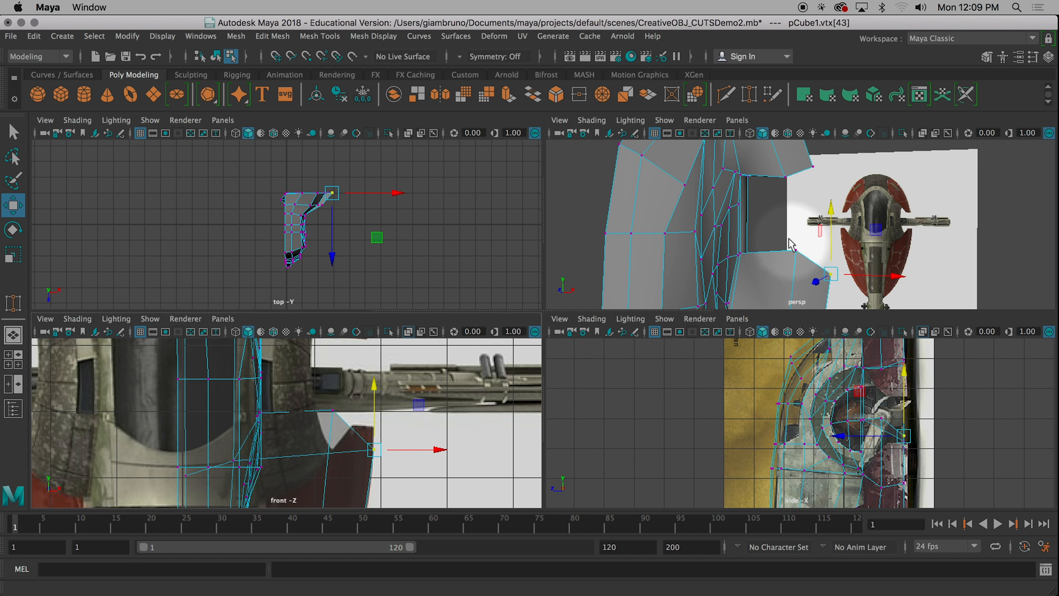
drag(789, 239, 807, 253)
drag(796, 186, 786, 217)
Step: Reposition the upper wing section's lower rim vertex and outer tip vertex to follow the red wing in the front reference
alt+middle_drag(812, 212, 778, 234)
drag(750, 199, 793, 234)
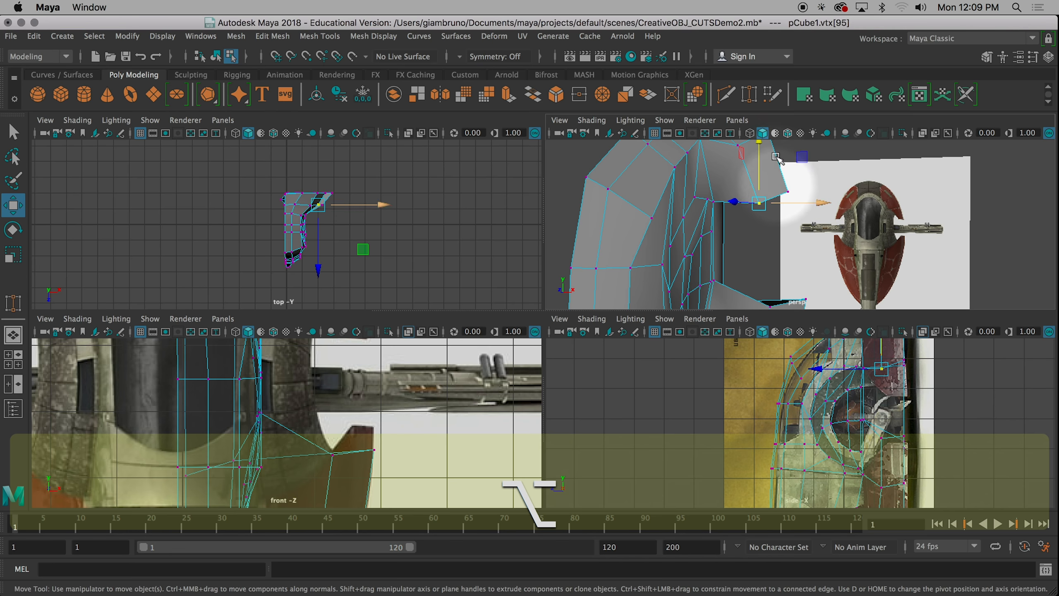
alt+middle_drag(442, 378, 431, 503)
drag(298, 346, 298, 342)
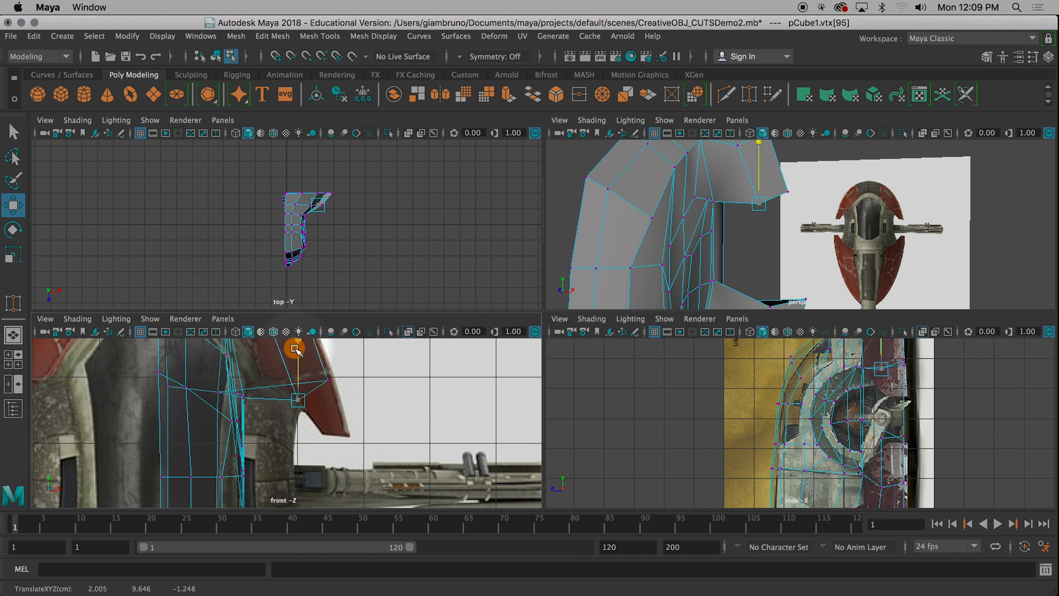
drag(814, 208, 799, 160)
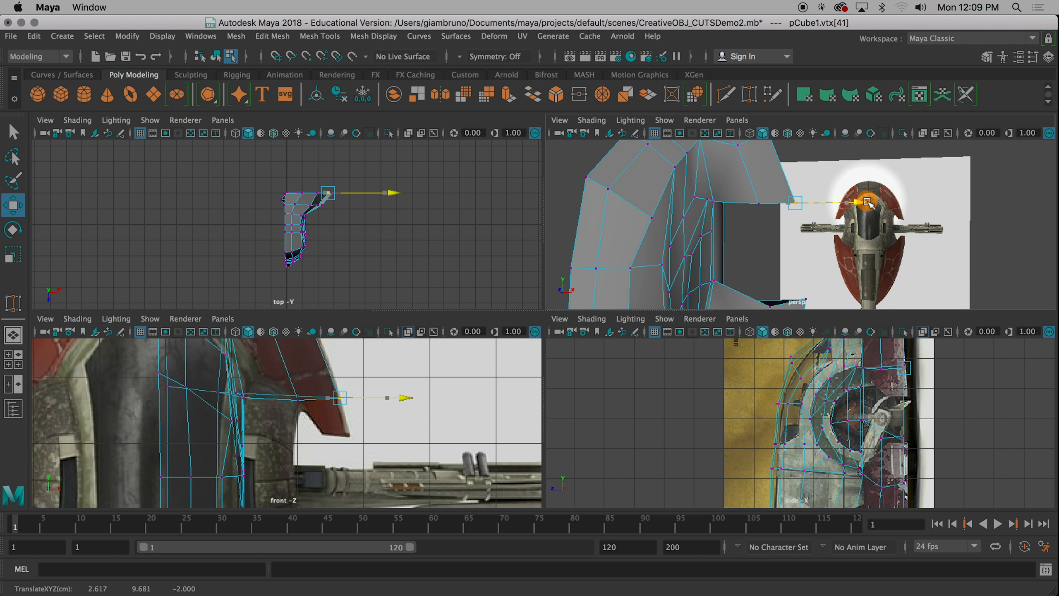
drag(867, 202, 868, 203)
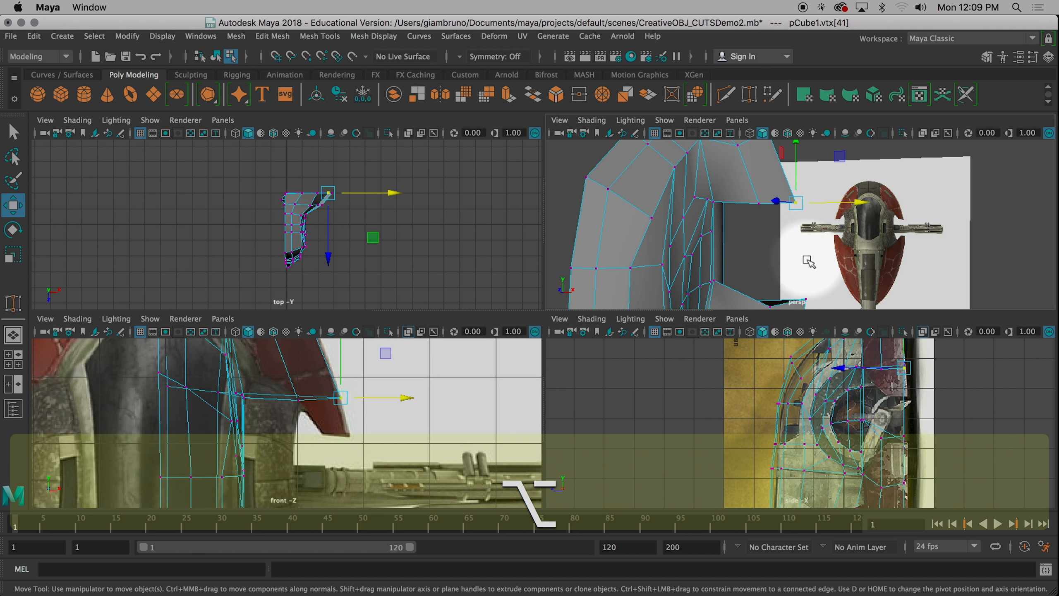
Step: Examine the side faces around the wing gap and hull from several angles in face mode
alt+drag(809, 262, 773, 307)
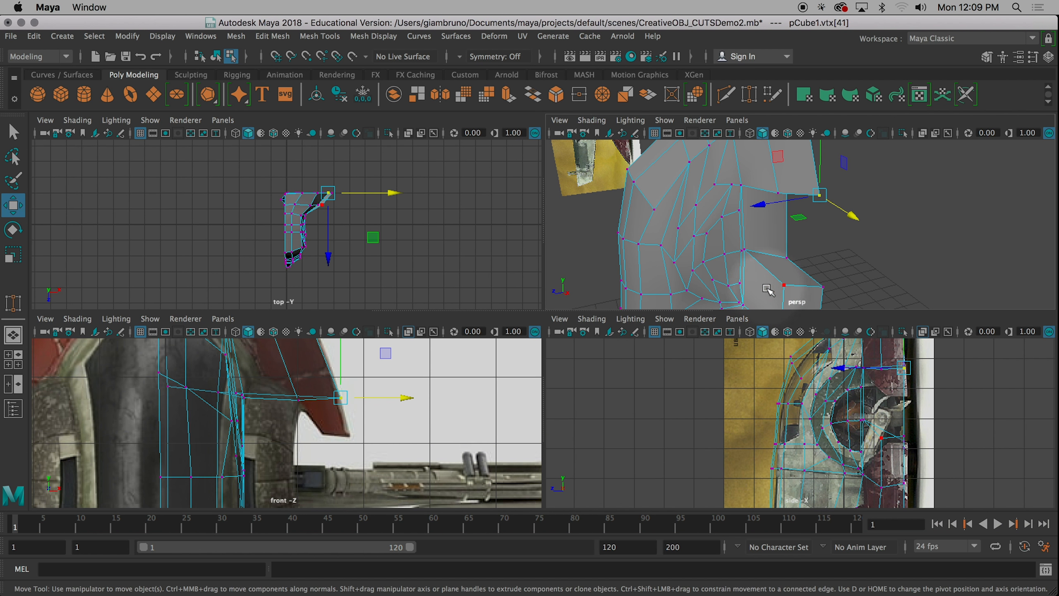
scroll(733, 307, down, 5)
alt+middle_drag(709, 299, 801, 258)
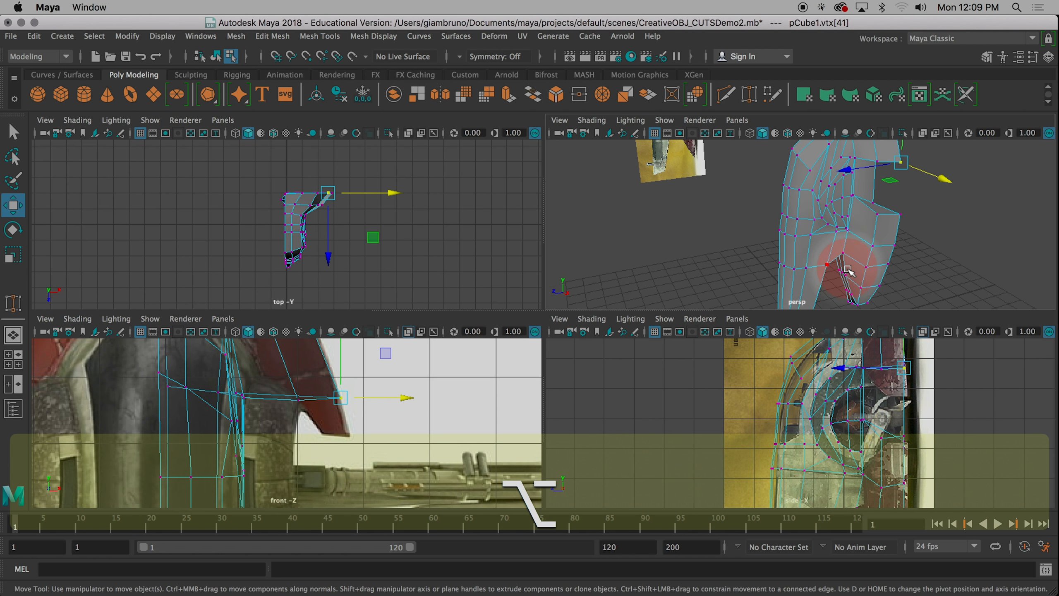
scroll(843, 273, up, 5)
right_drag(813, 201, 809, 246)
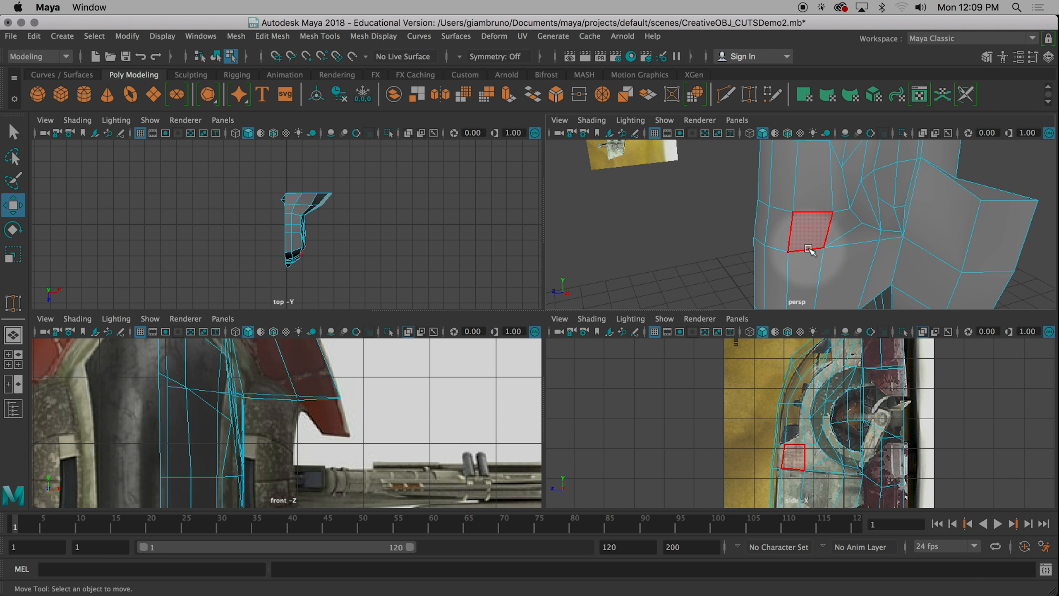
alt+drag(809, 250, 828, 219)
click(830, 223)
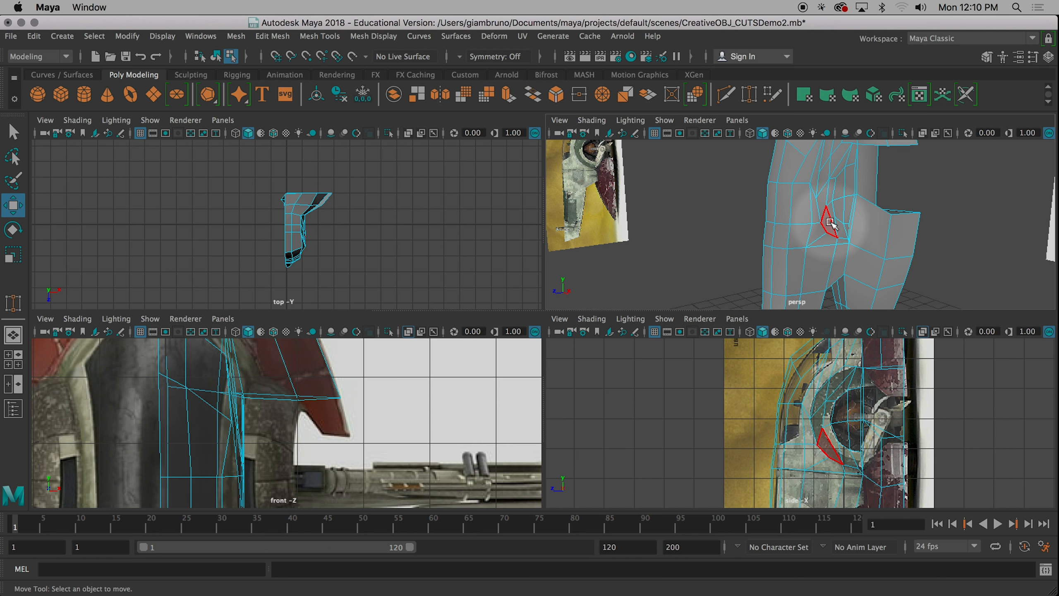
click(802, 247)
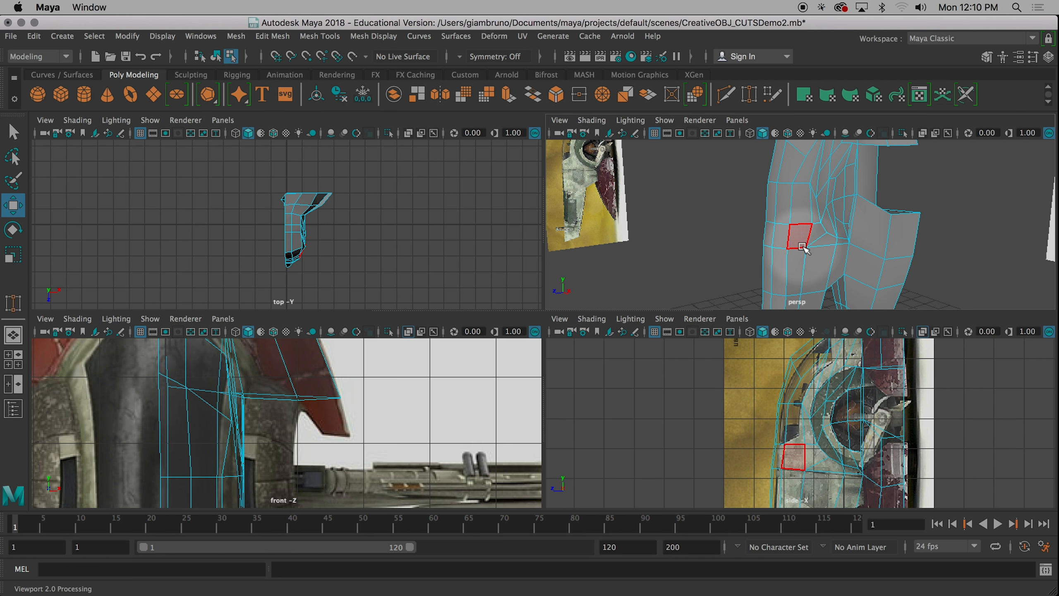
alt+drag(803, 249, 824, 193)
click(888, 201)
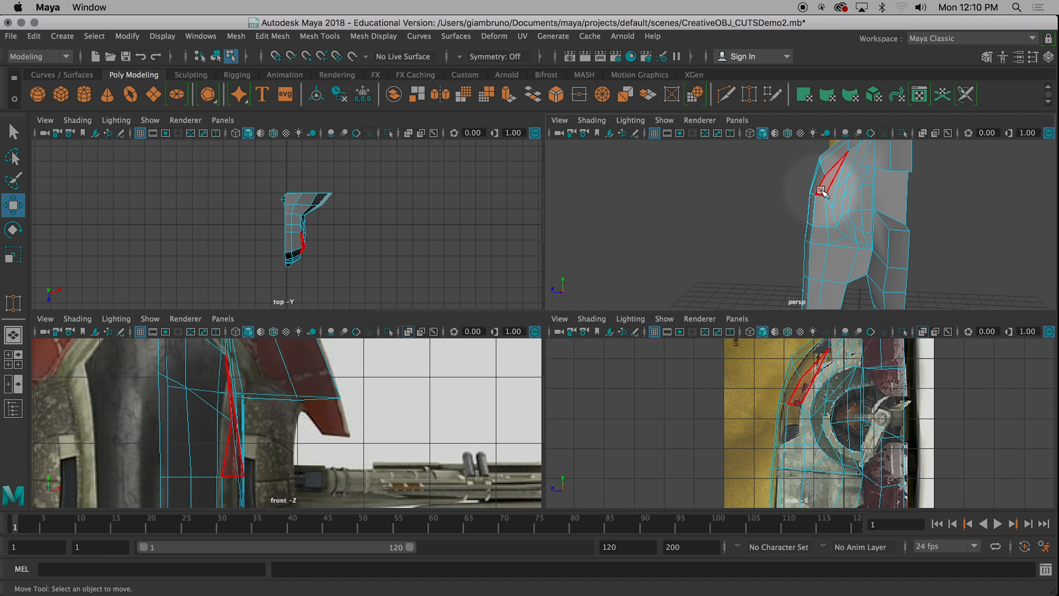
click(833, 244)
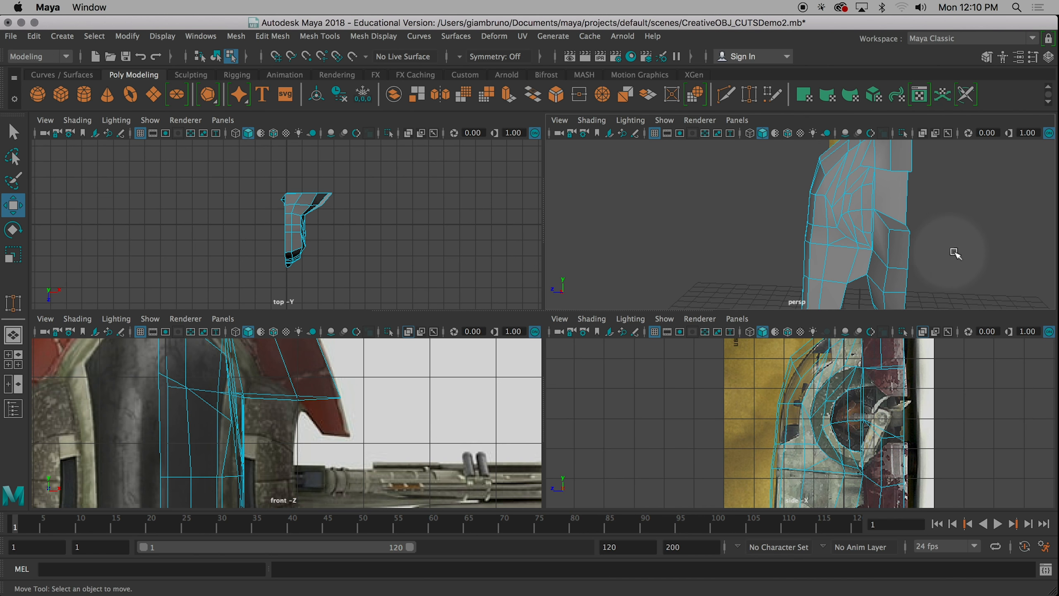
alt+drag(955, 250, 901, 234)
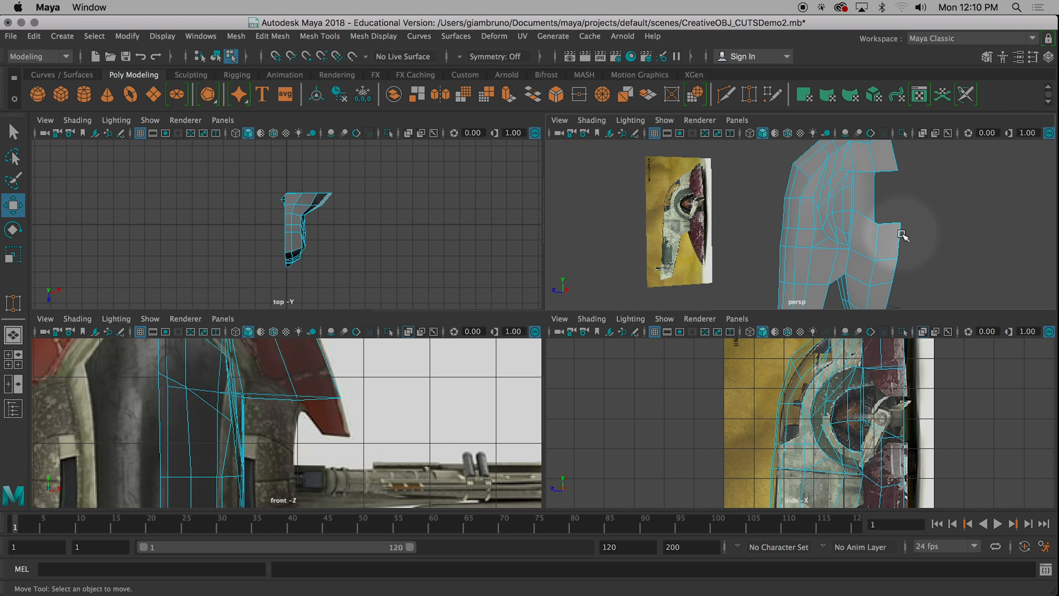
alt+drag(901, 235, 838, 259)
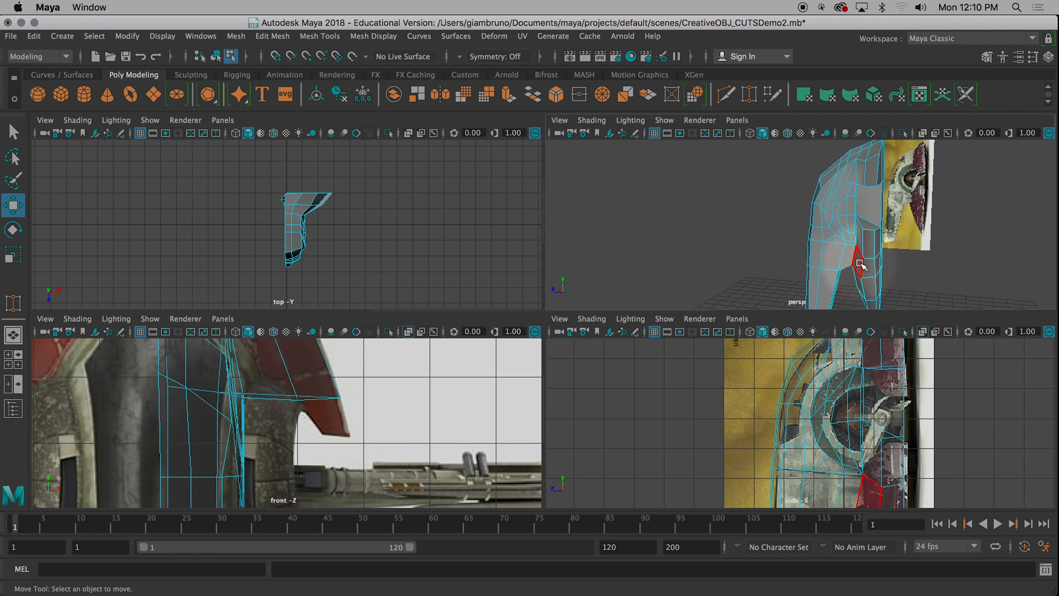
Step: Maximize the perspective view and inspect the whole half spaceship, including its open inner side
key(space)
alt+middle_drag(579, 379, 626, 244)
alt+drag(761, 272, 824, 253)
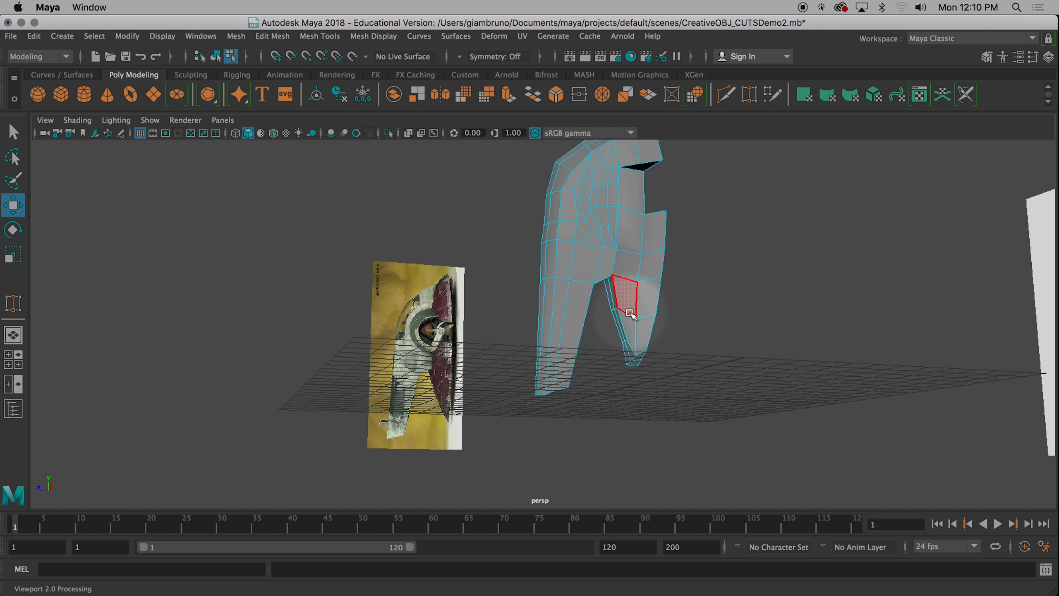
alt+drag(689, 319, 737, 375)
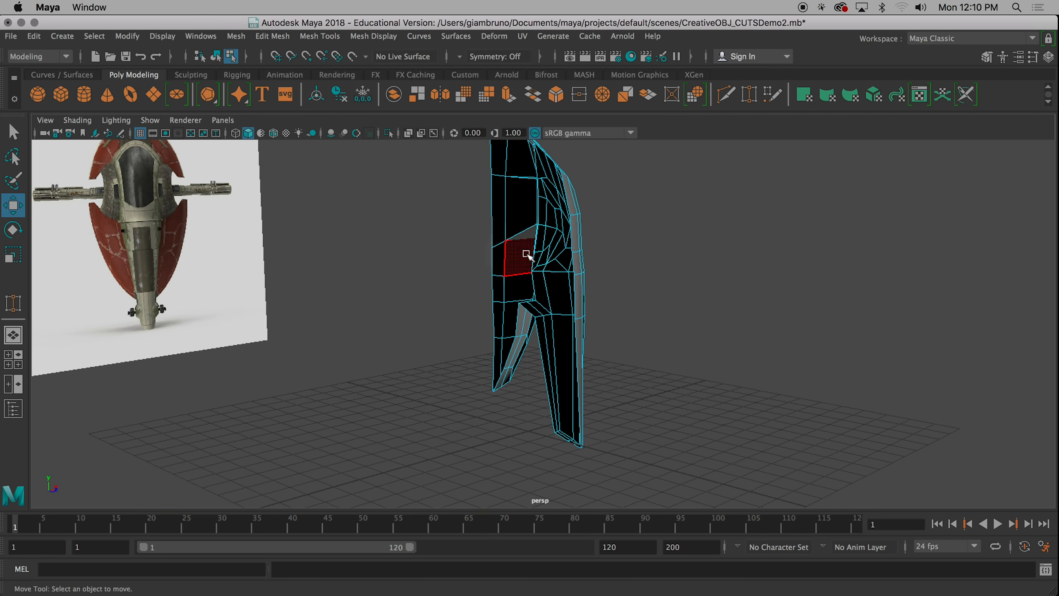
alt+drag(525, 251, 690, 391)
Step: Compare the half spaceship's smooth preview with its unsmoothed display, ending on the unsmoothed mesh
key(1)
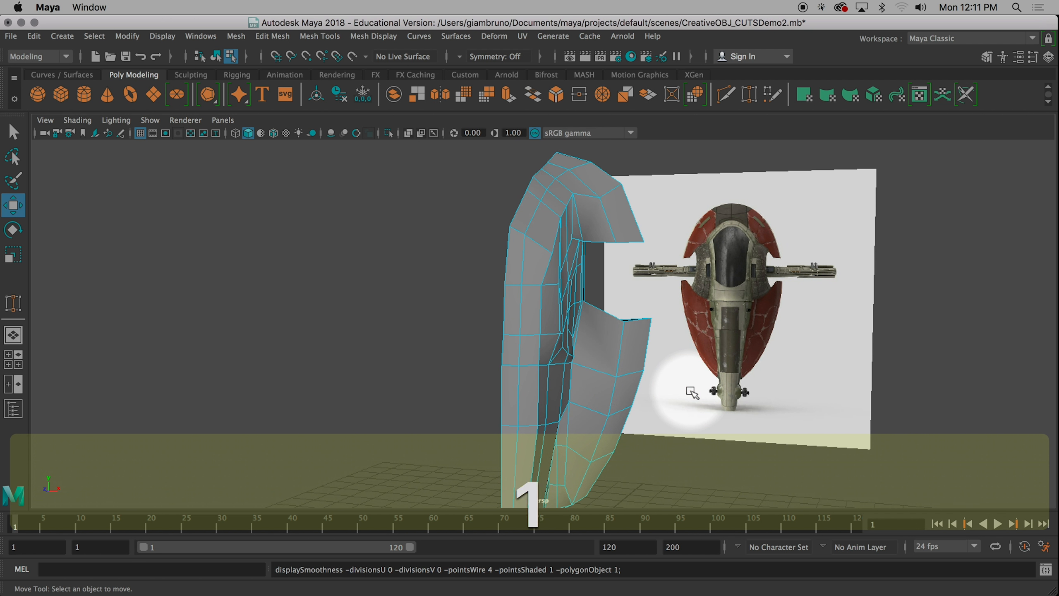
key(3)
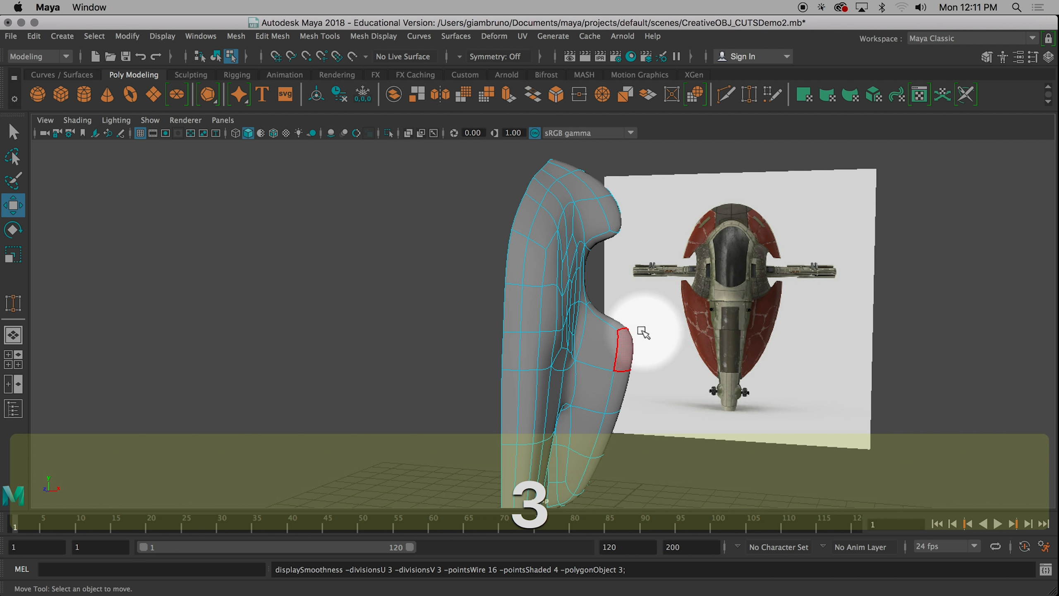
click(638, 250)
key(1)
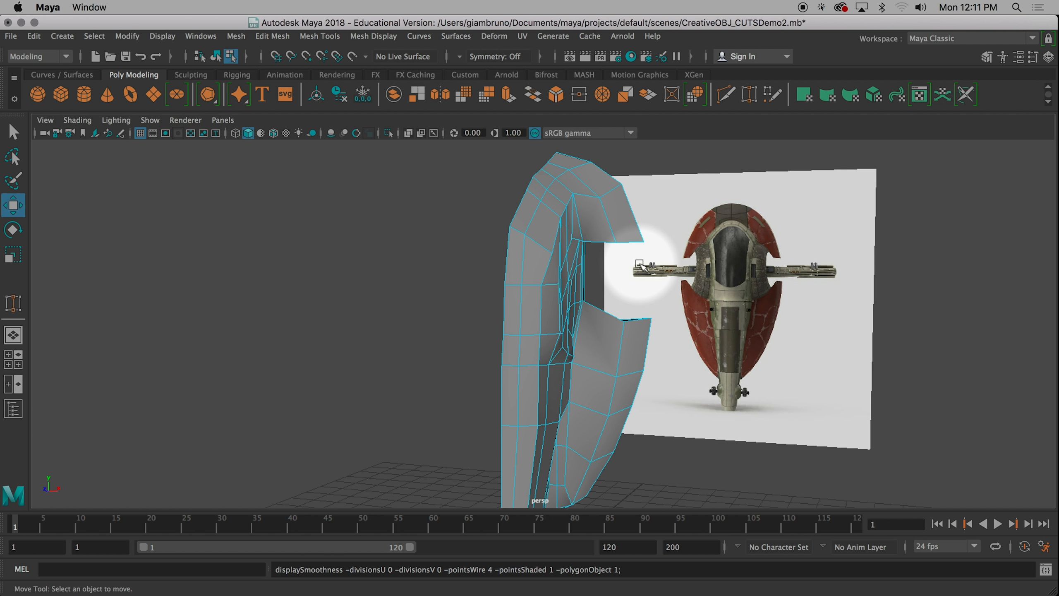
key(3)
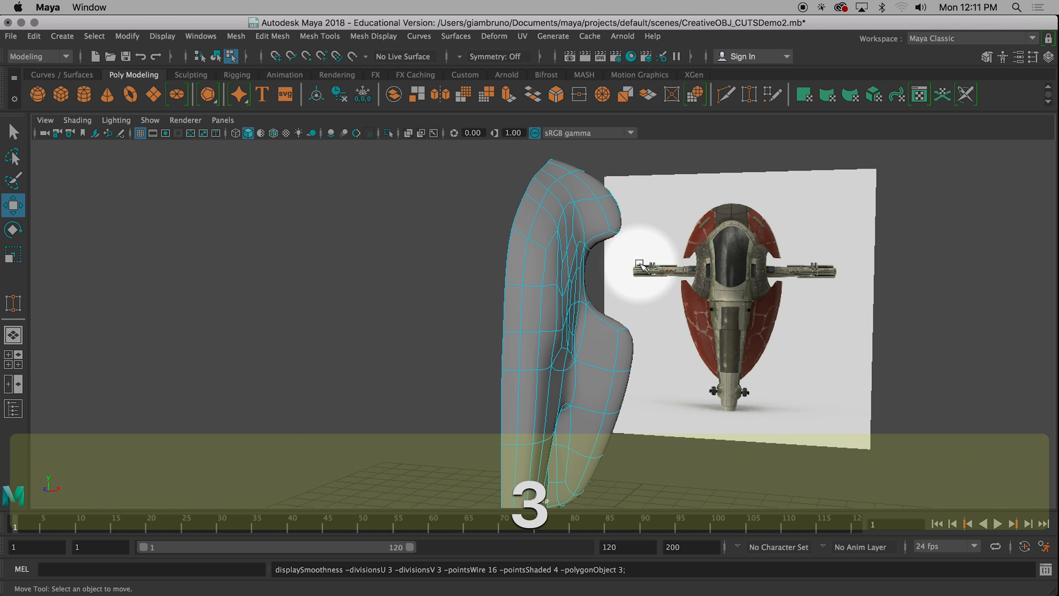
key(1)
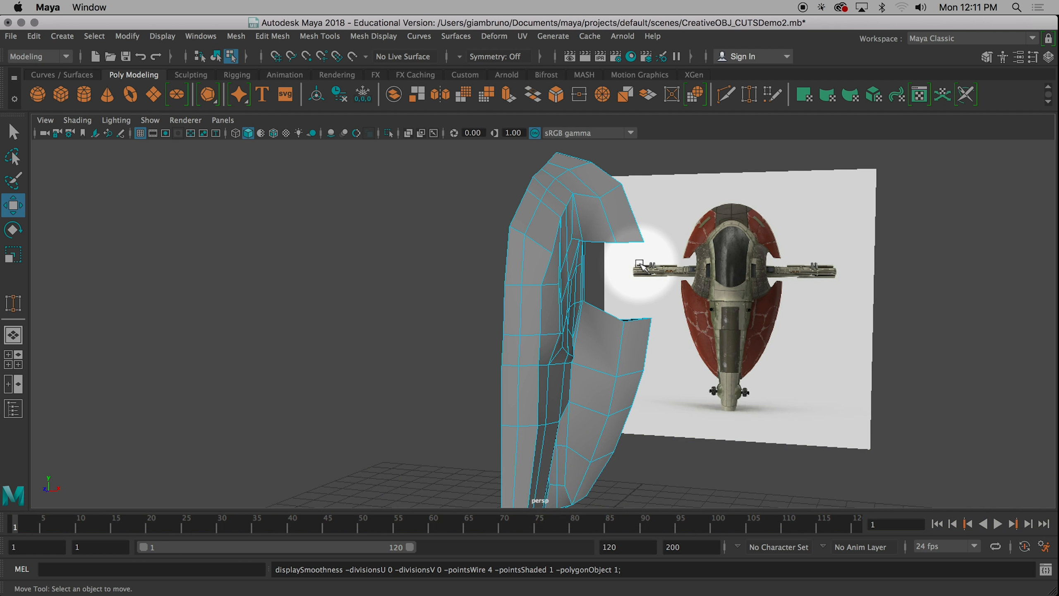
key(3)
key(1)
key(3)
key(1)
Step: Return the half spaceship to object mode, review it beside the reference images and clear the selection
right_drag(545, 201, 586, 192)
click(547, 238)
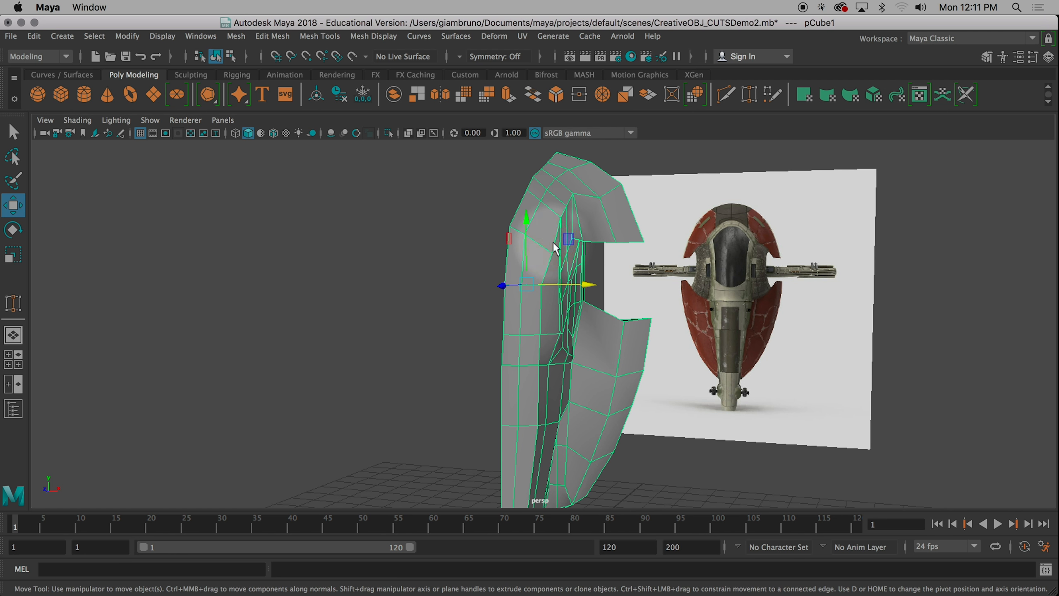
alt+drag(601, 231, 492, 246)
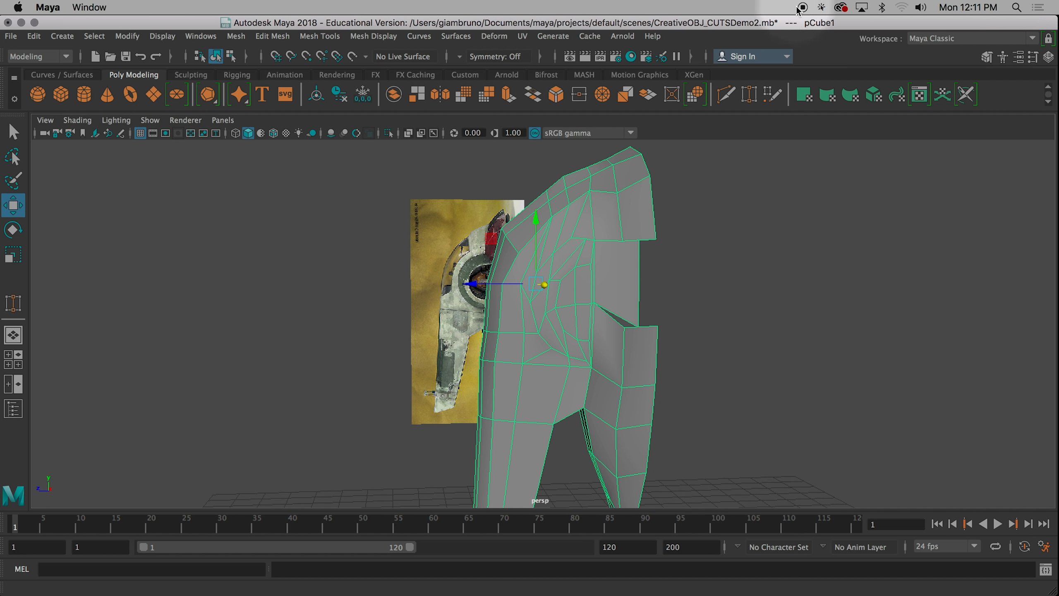
scroll(542, 365, down, 5)
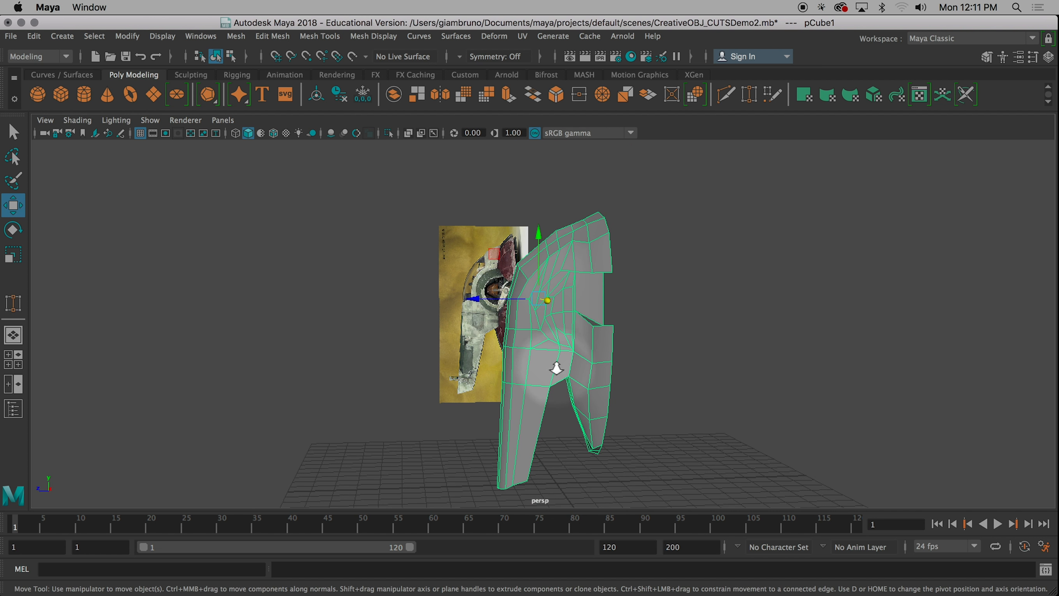
scroll(631, 396, down, 3)
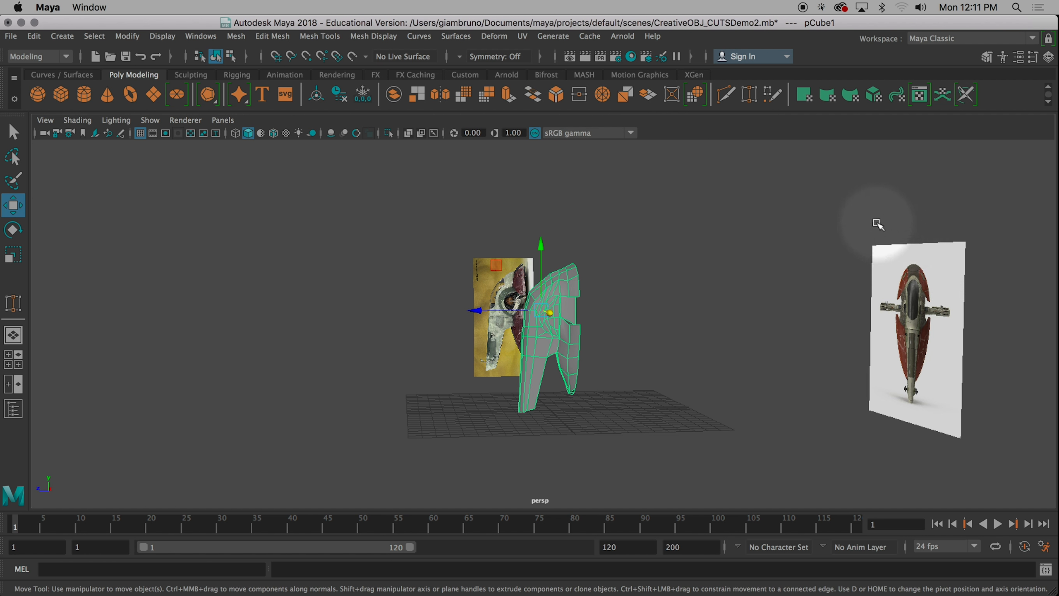
click(926, 278)
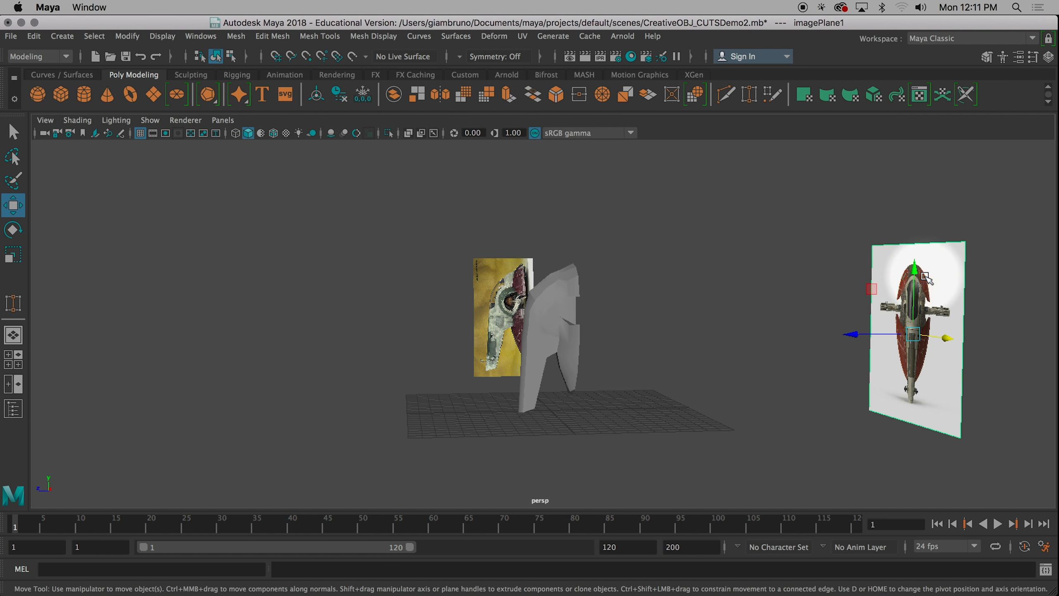
click(667, 335)
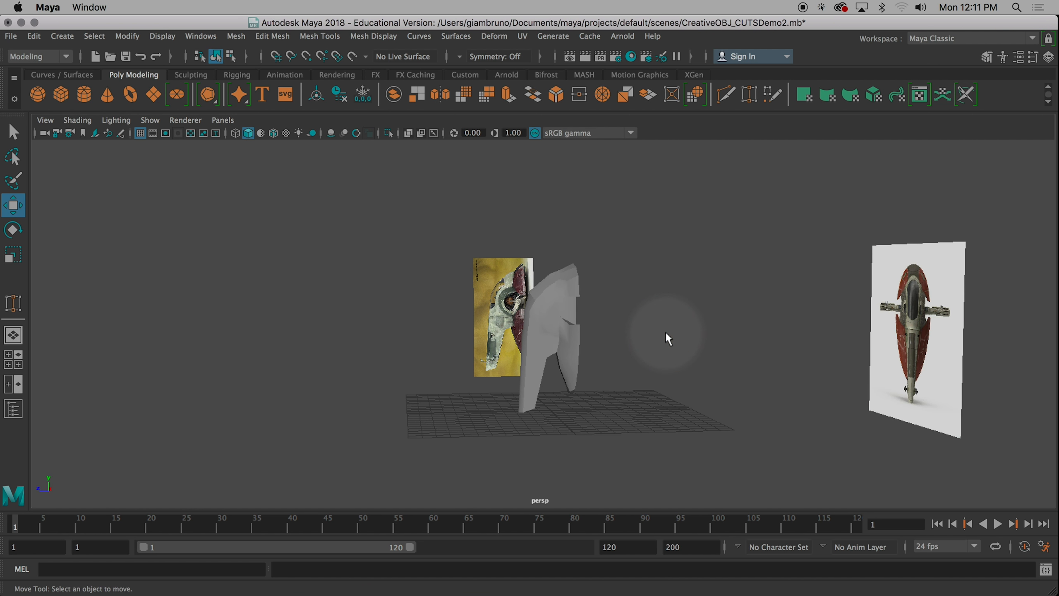